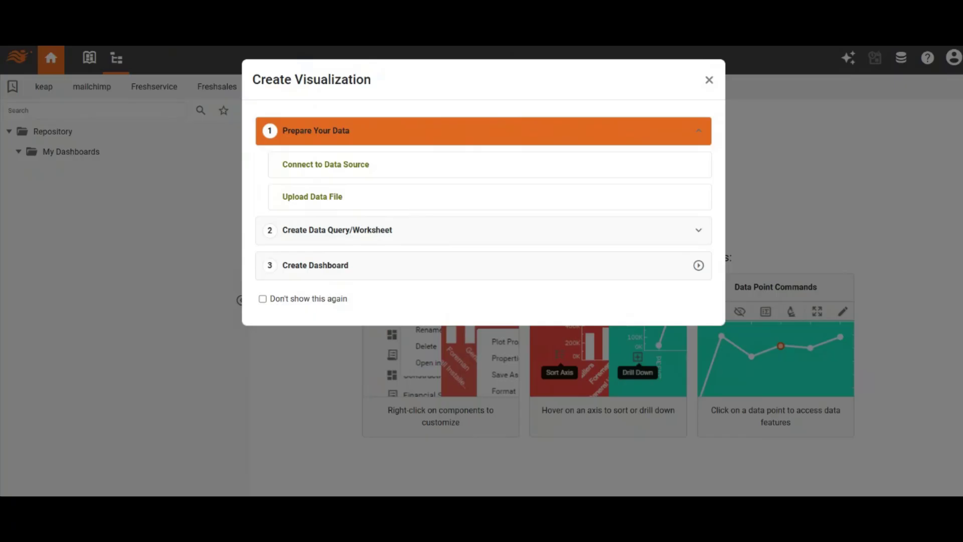
Connect to a new data source and create it with the ZohoCRM connector
{"action": "left_click", "coordinate": [369, 164]}
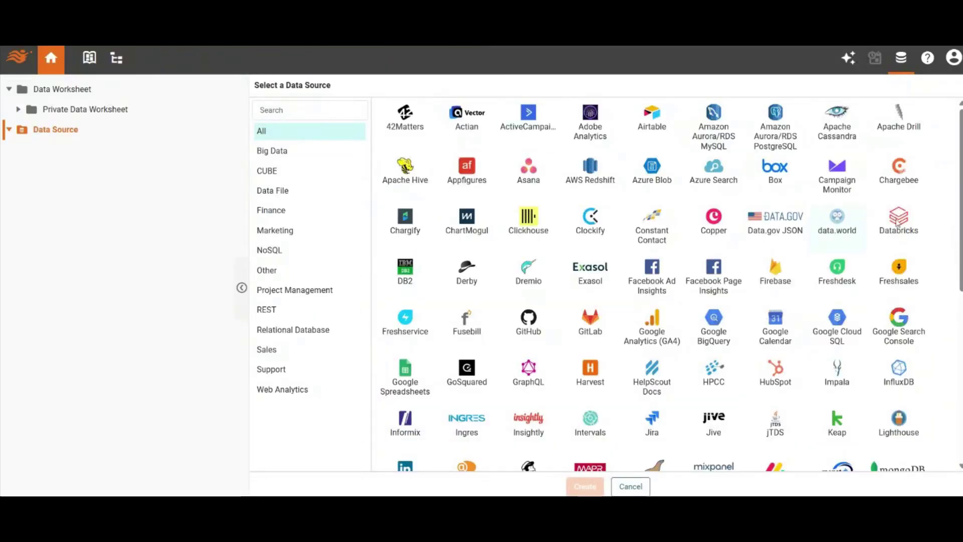
{"action": "scroll", "coordinate": [652, 280], "scroll_direction": "down", "scroll_amount": 8}
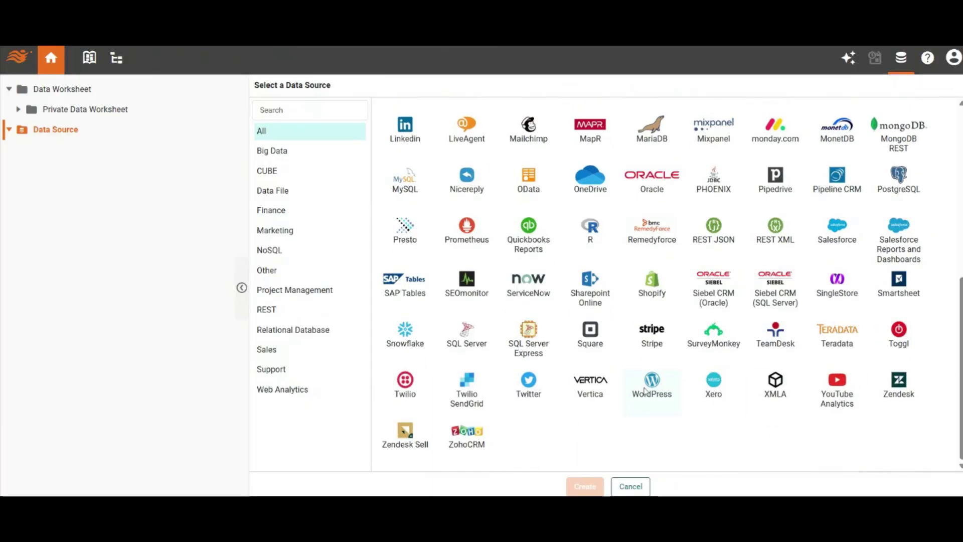
{"action": "left_click", "coordinate": [470, 439]}
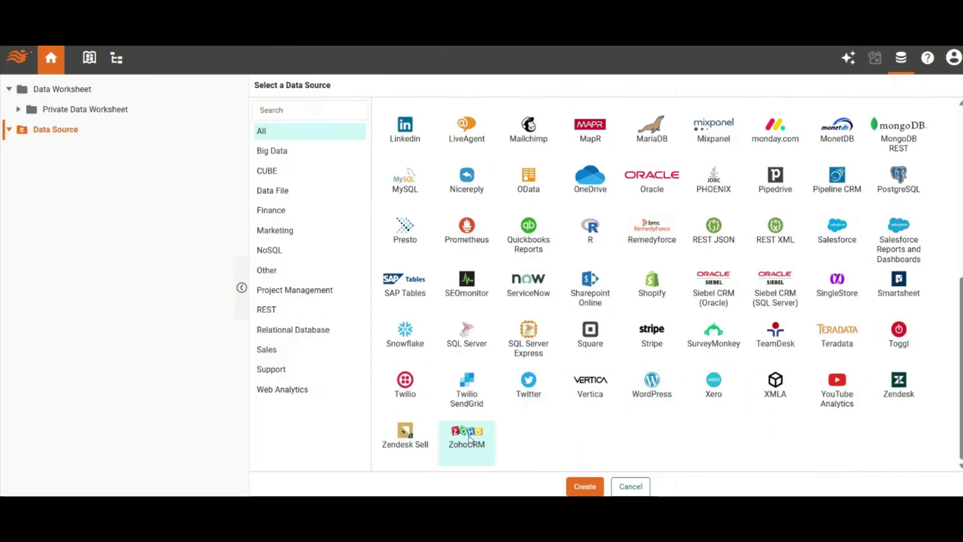
{"action": "left_click", "coordinate": [578, 487]}
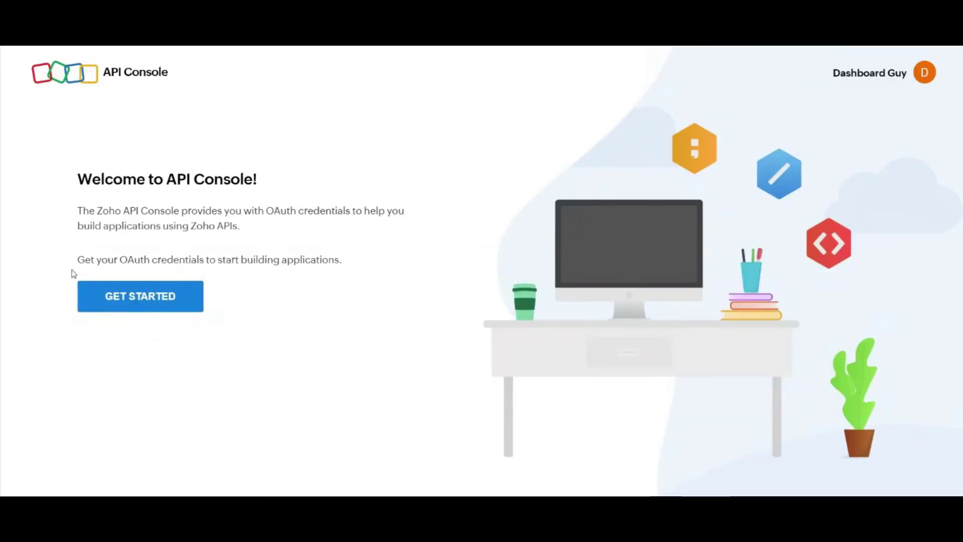
In the Zoho API Console, start creating a Self Client and confirm enabling it
{"action": "left_click", "coordinate": [100, 303]}
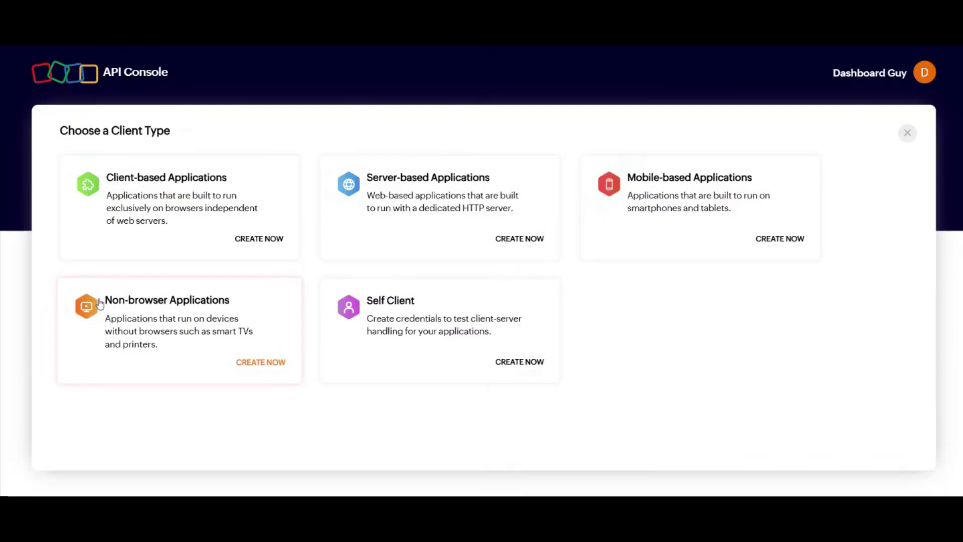
{"action": "left_click", "coordinate": [477, 344]}
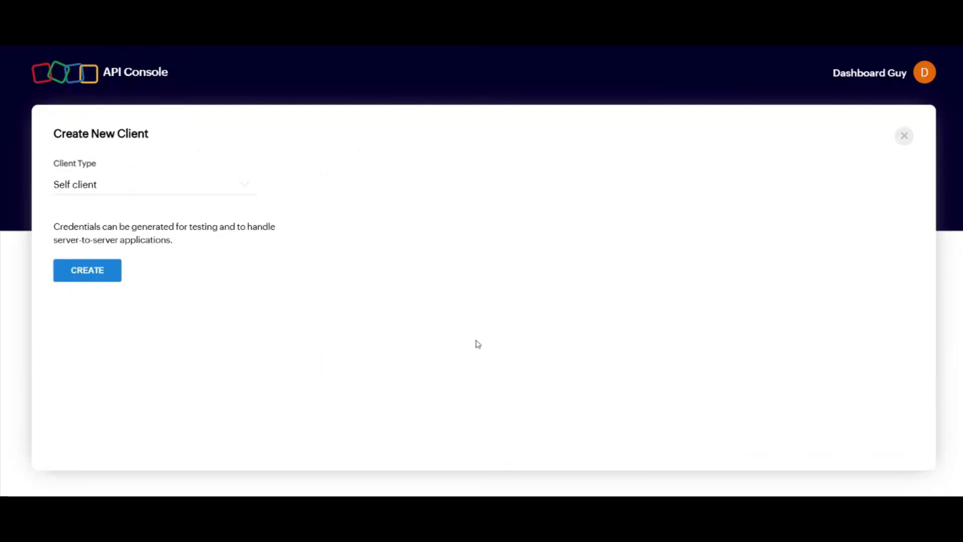
{"action": "left_click", "coordinate": [93, 271]}
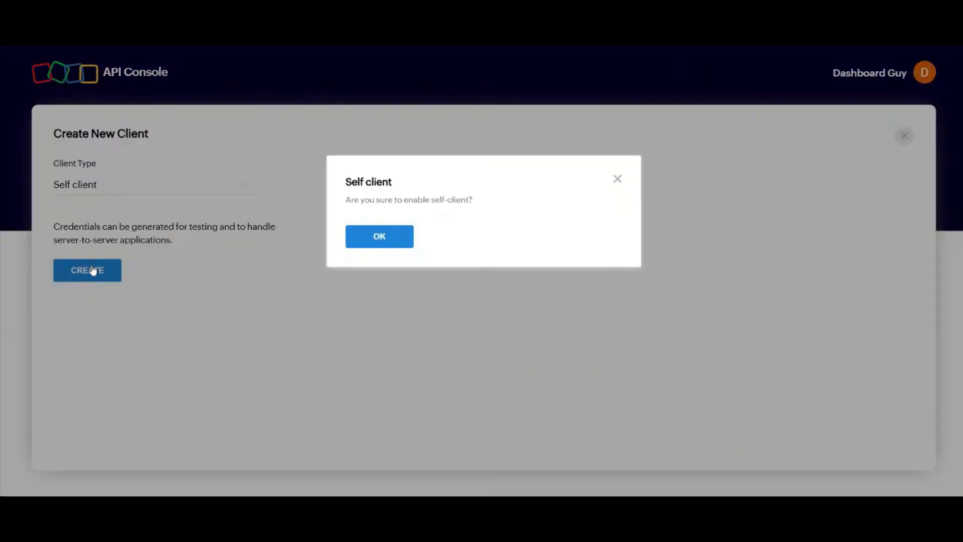
{"action": "left_click", "coordinate": [378, 236]}
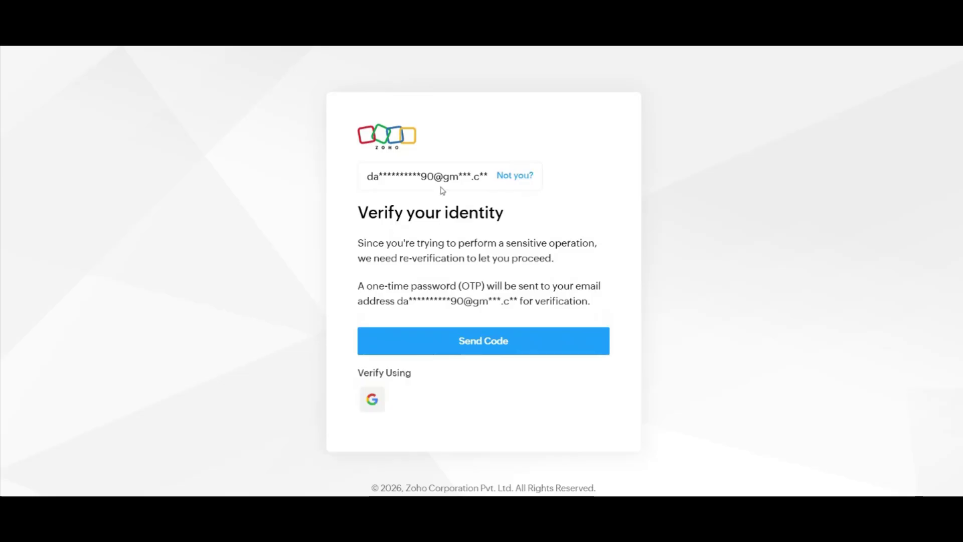
Verify the account identity with the emailed one-time password, and create and enable the Self Client
{"action": "left_click", "coordinate": [498, 351]}
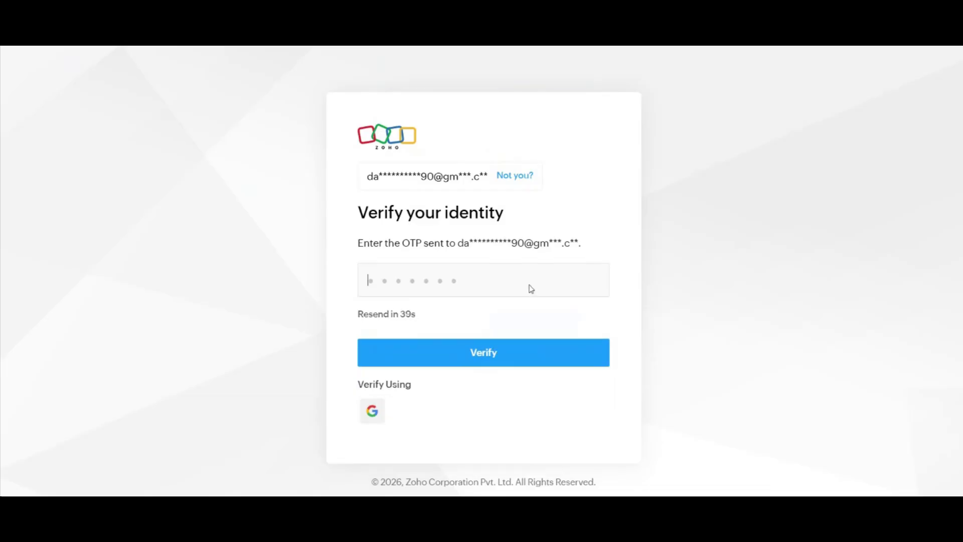
{"action": "key", "text": "ctrl+v"}
{"action": "left_click", "coordinate": [506, 352]}
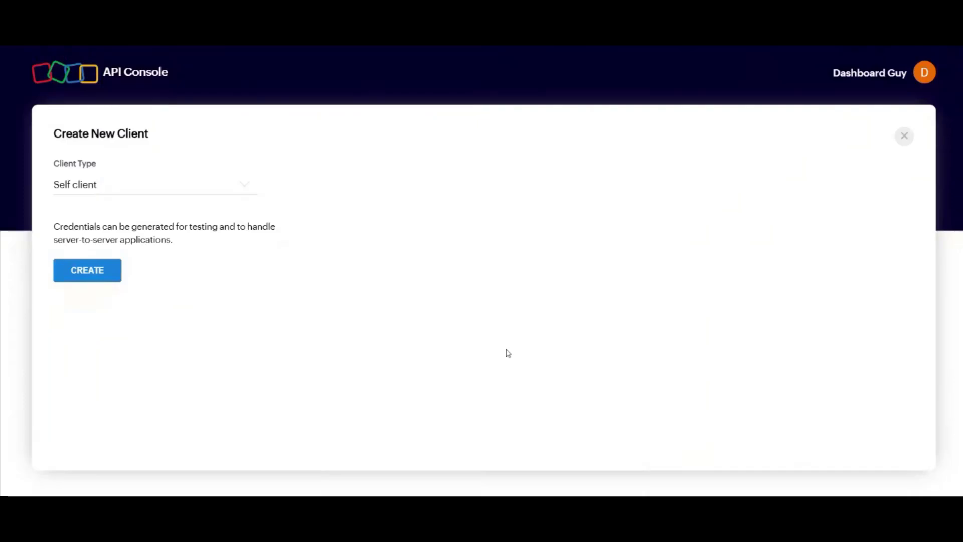
{"action": "left_click", "coordinate": [102, 274]}
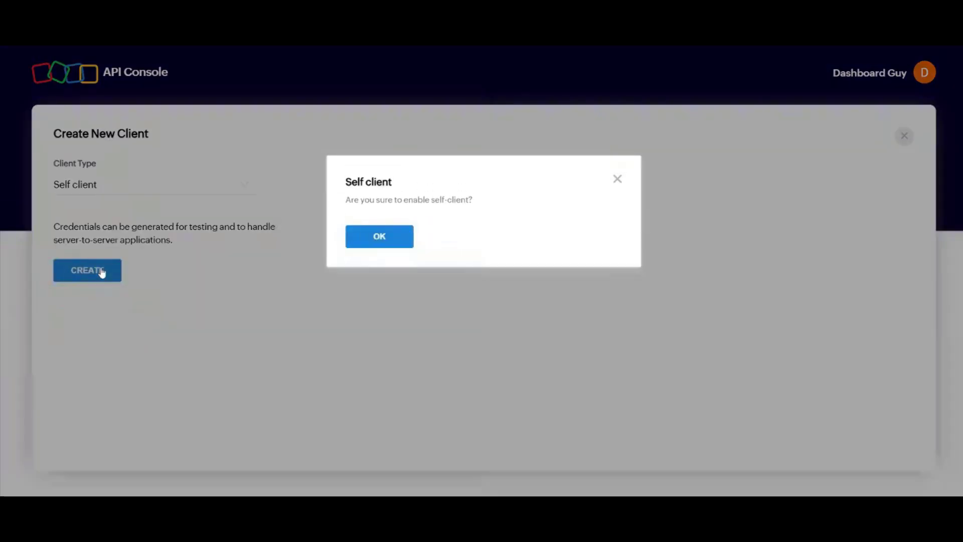
{"action": "left_click", "coordinate": [404, 246]}
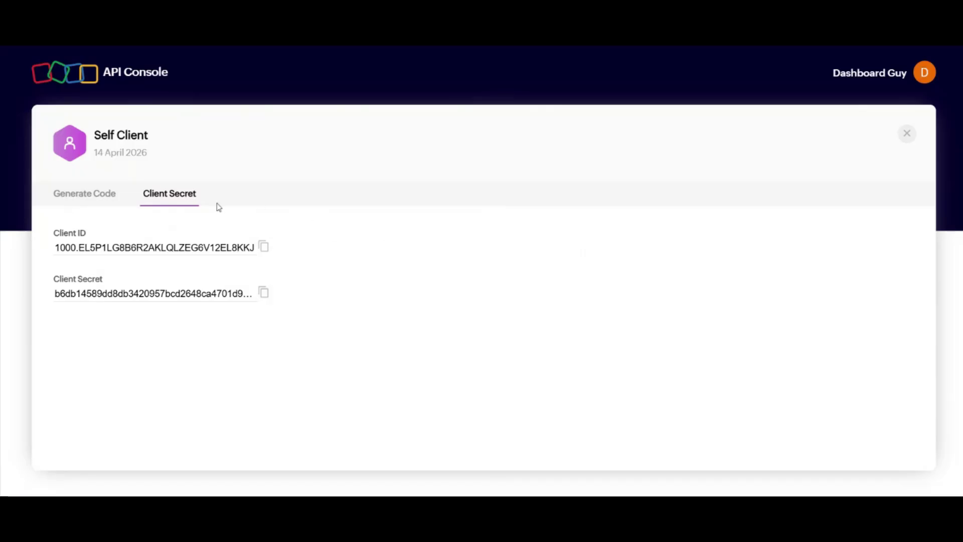
Copy the Self Client's client ID and client secret into the ZohoCRM data source in StyleBI, keeping United States as the account domain
{"action": "left_click", "coordinate": [261, 250]}
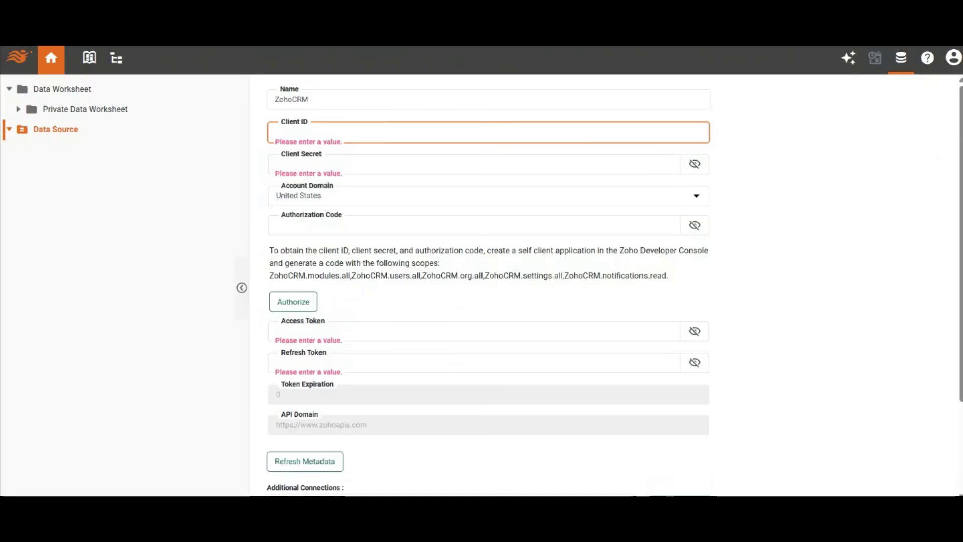
{"action": "key", "text": "ctrl+v"}
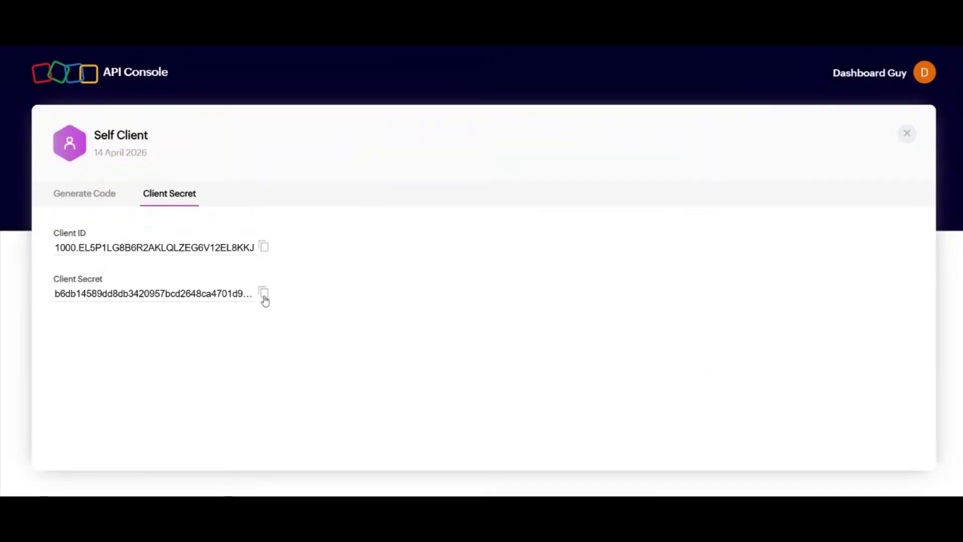
{"action": "left_click", "coordinate": [264, 296]}
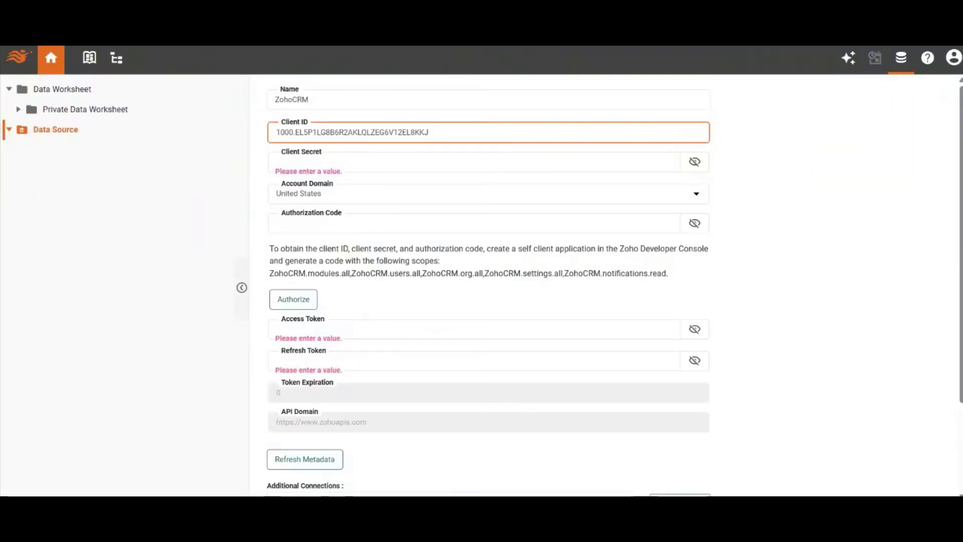
{"action": "left_click", "coordinate": [369, 161]}
{"action": "key", "text": "ctrl+v"}
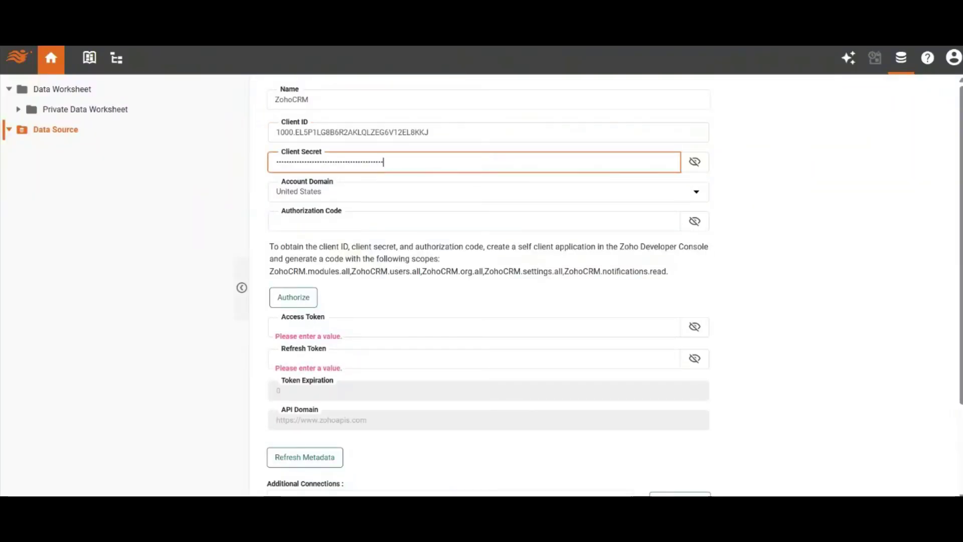
{"action": "left_click", "coordinate": [755, 168]}
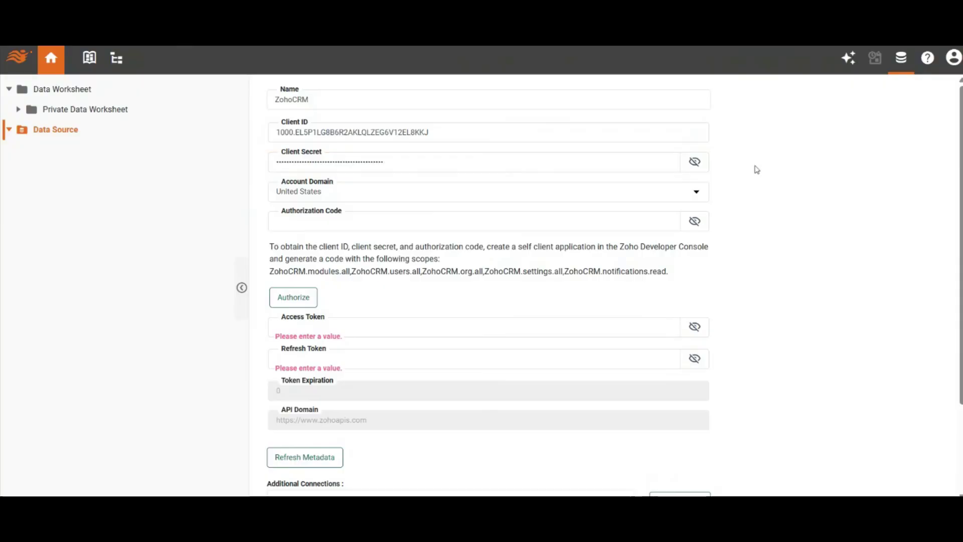
{"action": "left_click", "coordinate": [696, 199]}
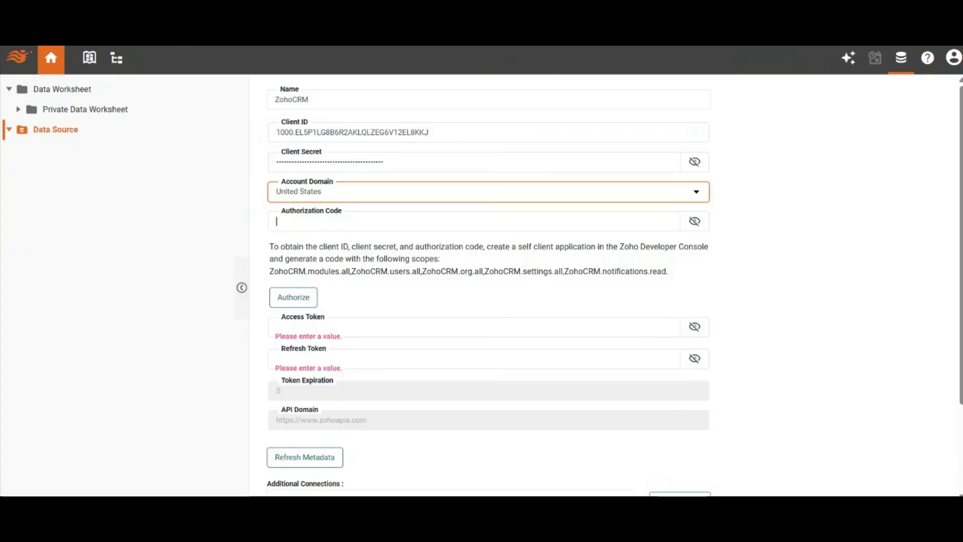
{"action": "key", "text": "Tab"}
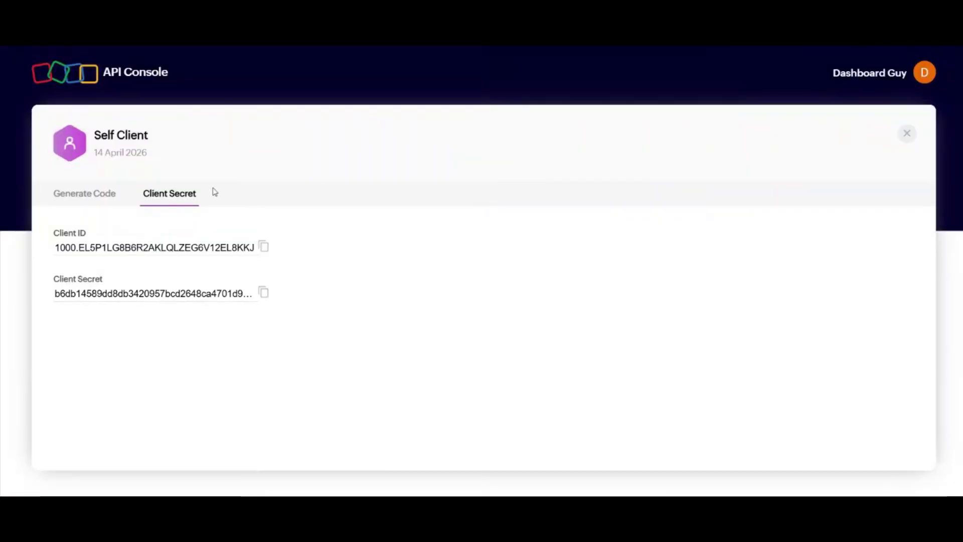
In the Zoho API Console, start generating a code for the Self Client with a 10-minute expiry duration
{"action": "left_click", "coordinate": [89, 200]}
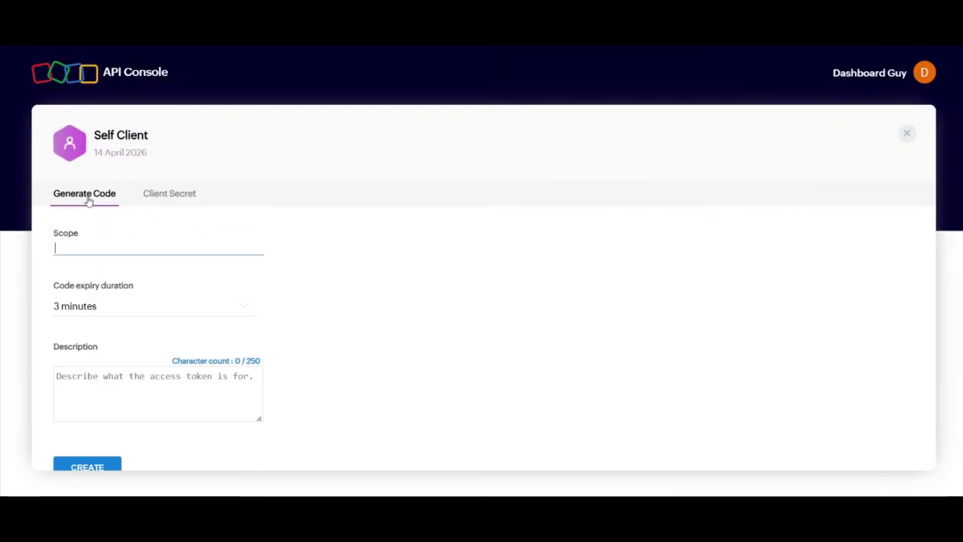
{"action": "left_click", "coordinate": [208, 312]}
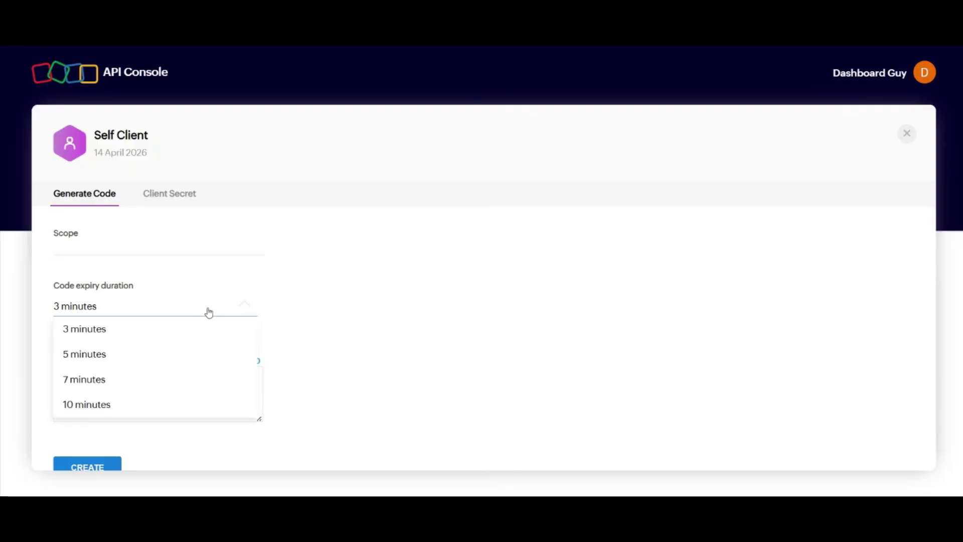
{"action": "left_click", "coordinate": [114, 407]}
{"action": "left_click", "coordinate": [119, 395]}
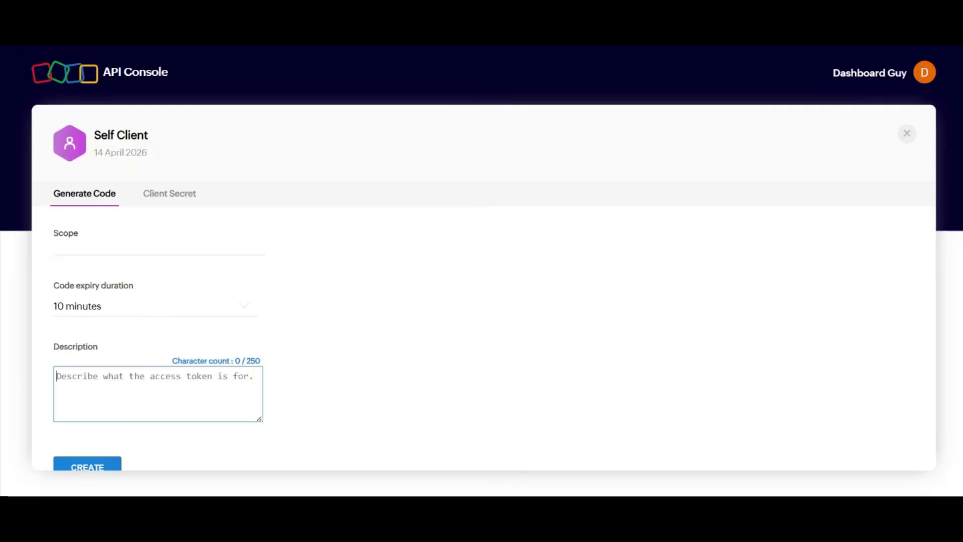
Copy the complete ZohoCRM scope list from the StyleBI data source form into the API Console's Scope field
{"action": "left_click", "coordinate": [125, 247]}
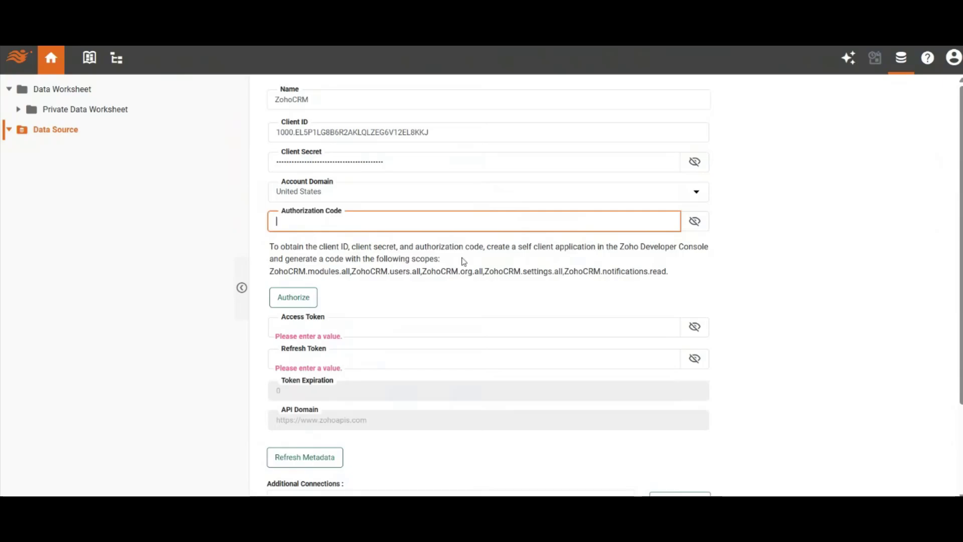
{"action": "left_click_drag", "start_coordinate": [677, 273], "coordinate": [272, 275]}
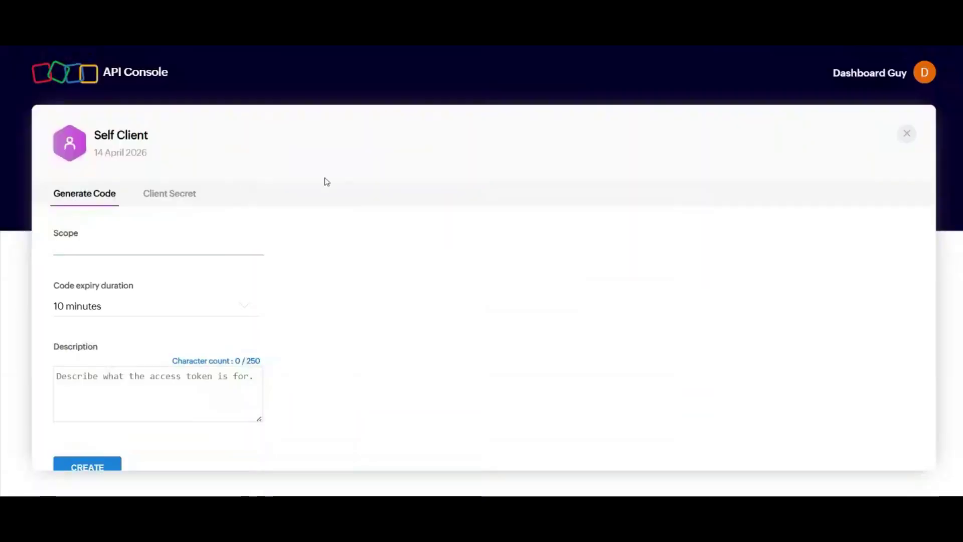
{"action": "key", "text": "ctrl+v"}
Enter the description "connecting to StyleBI" and submit the code generation form
{"action": "key", "text": "Tab"}
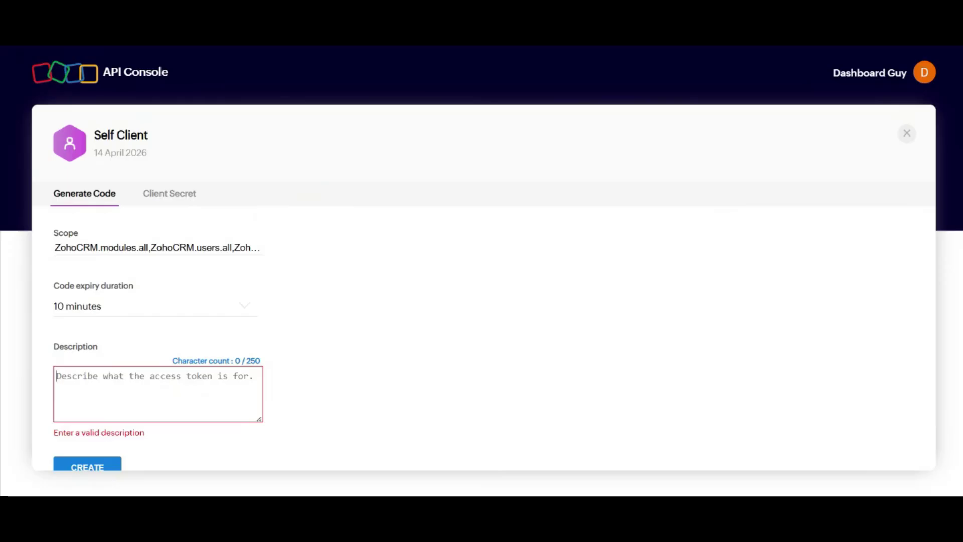
{"action": "type", "text": "connecting to S"}
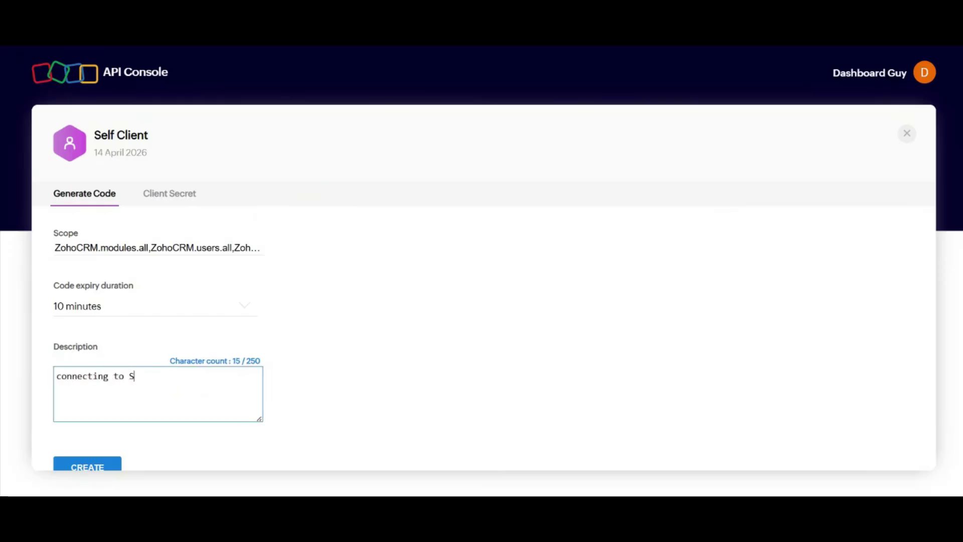
{"action": "type", "text": "tyle"}
{"action": "key", "text": "BackSpace"}
{"action": "key", "text": "BackSpace"}
{"action": "key", "text": "BackSpace"}
{"action": "key", "text": "BackSpace"}
{"action": "type", "text": "tyleBI"}
{"action": "left_click", "coordinate": [95, 470]}
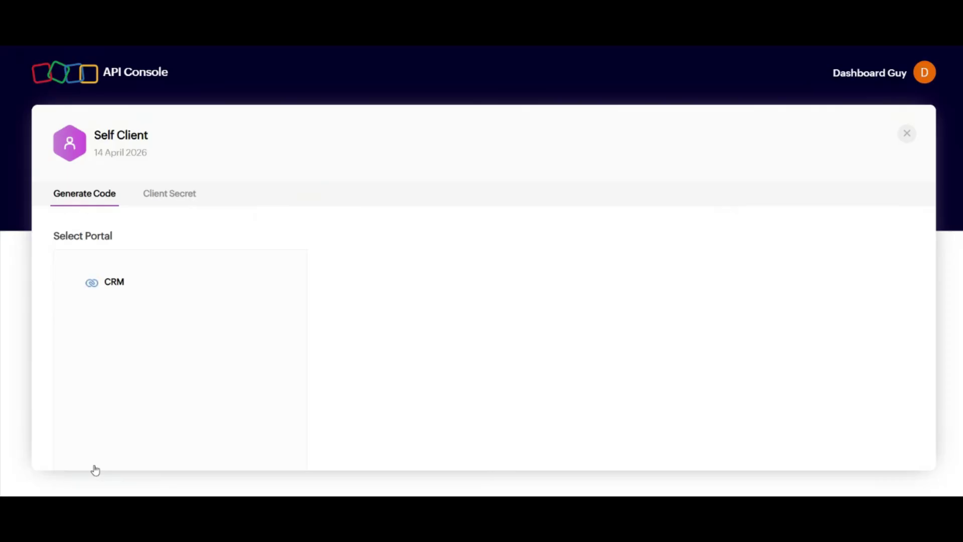
Choose the CRM portal with the Dashboard Guys production organization and generate the code
{"action": "left_click", "coordinate": [120, 284]}
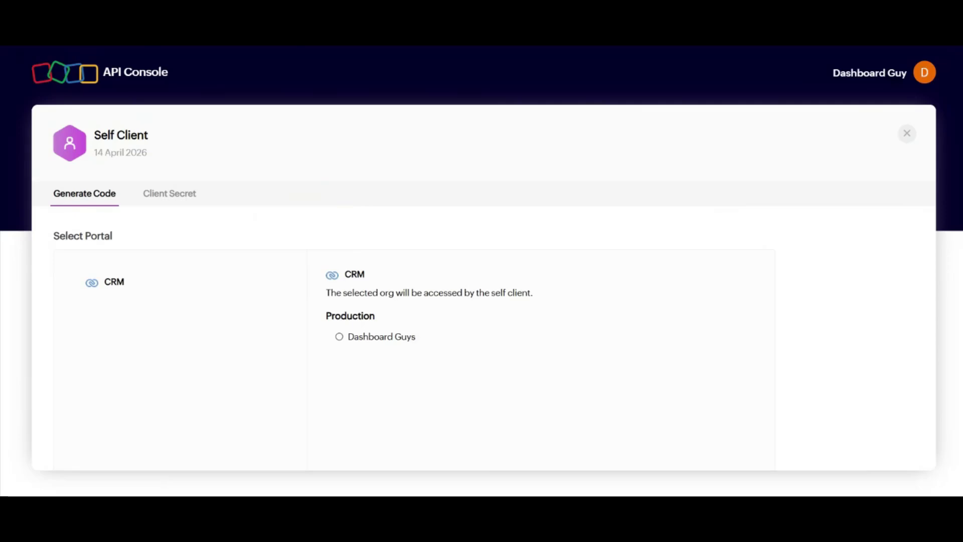
{"action": "left_click", "coordinate": [339, 337]}
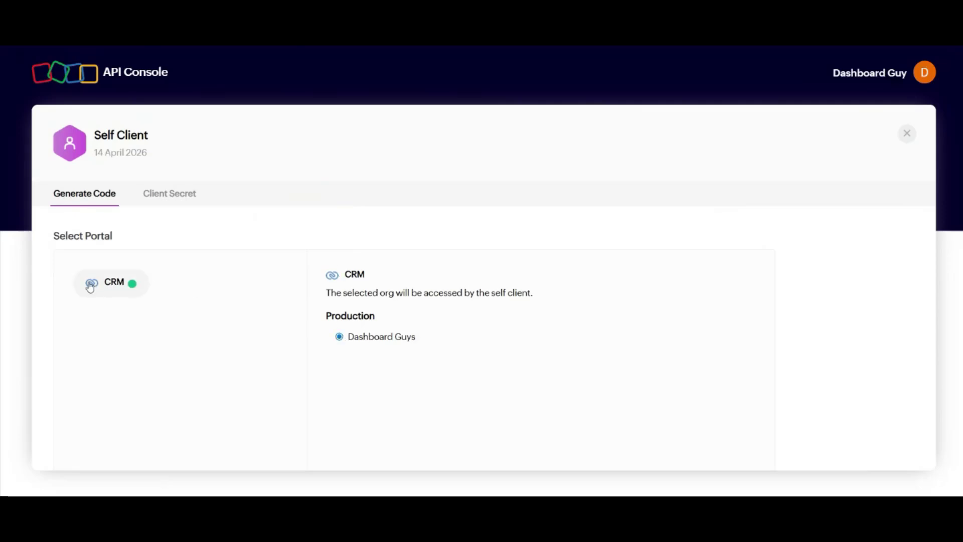
{"action": "key", "text": "ctrl+minus"}
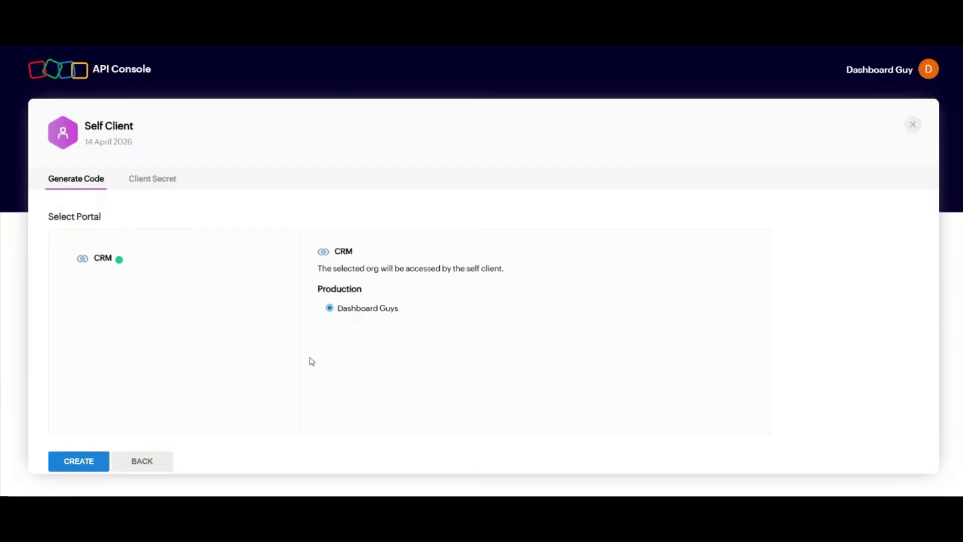
{"action": "left_click", "coordinate": [67, 464]}
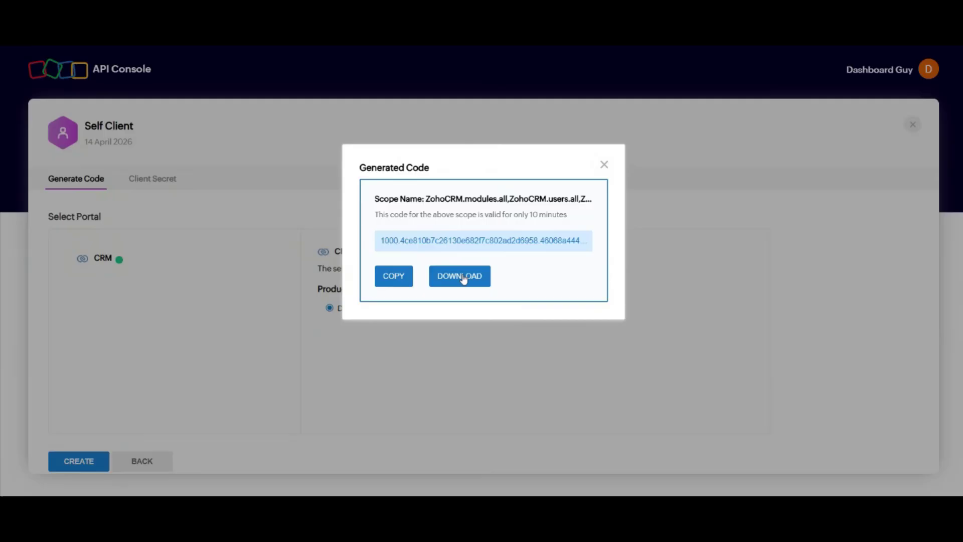
Copy the generated code into the Authorization Code field of the StyleBI data source and authorize the connection
{"action": "left_click", "coordinate": [397, 275]}
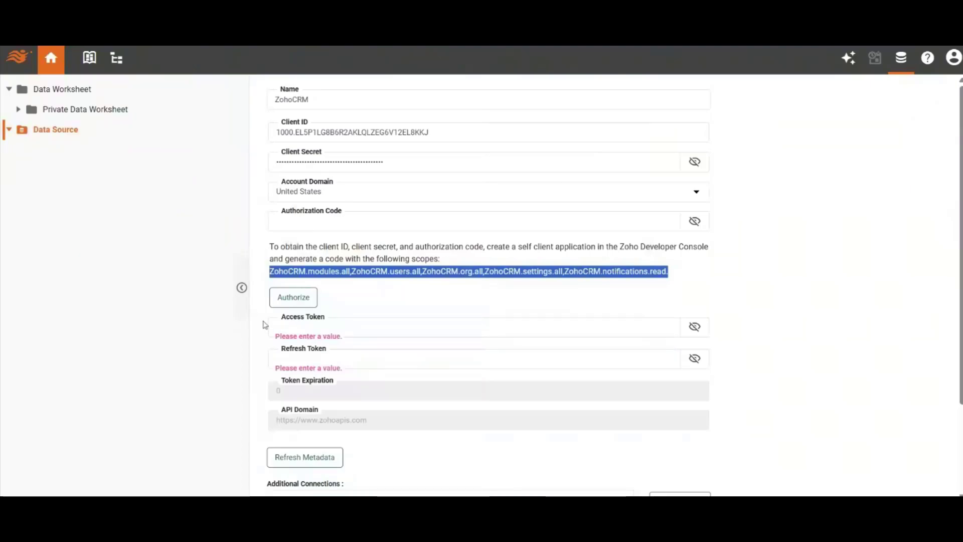
{"action": "left_click", "coordinate": [473, 221]}
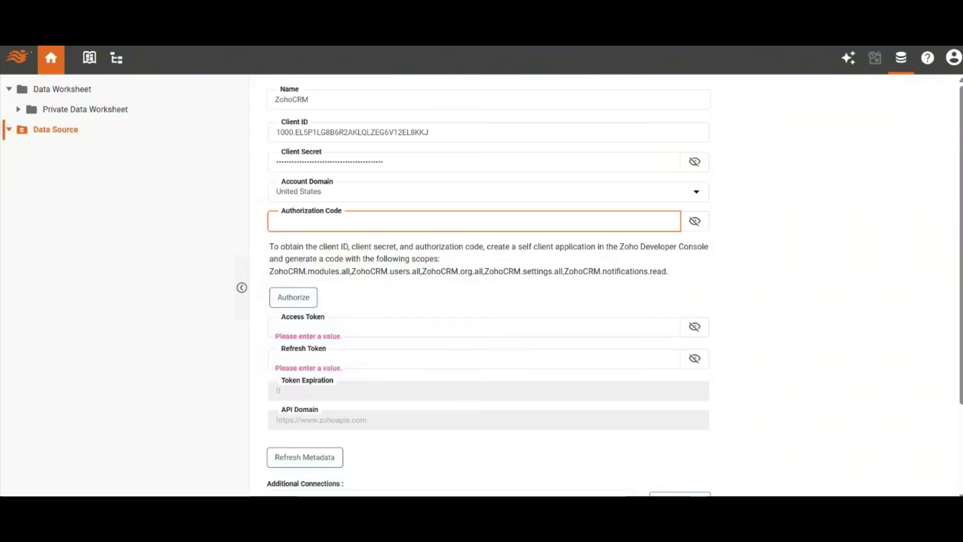
{"action": "key", "text": "ctrl+v"}
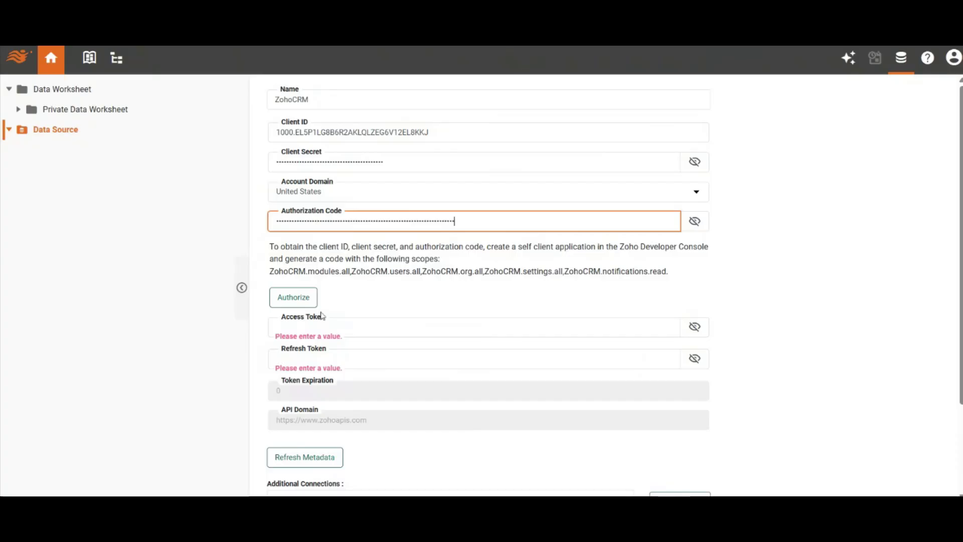
{"action": "left_click", "coordinate": [295, 305]}
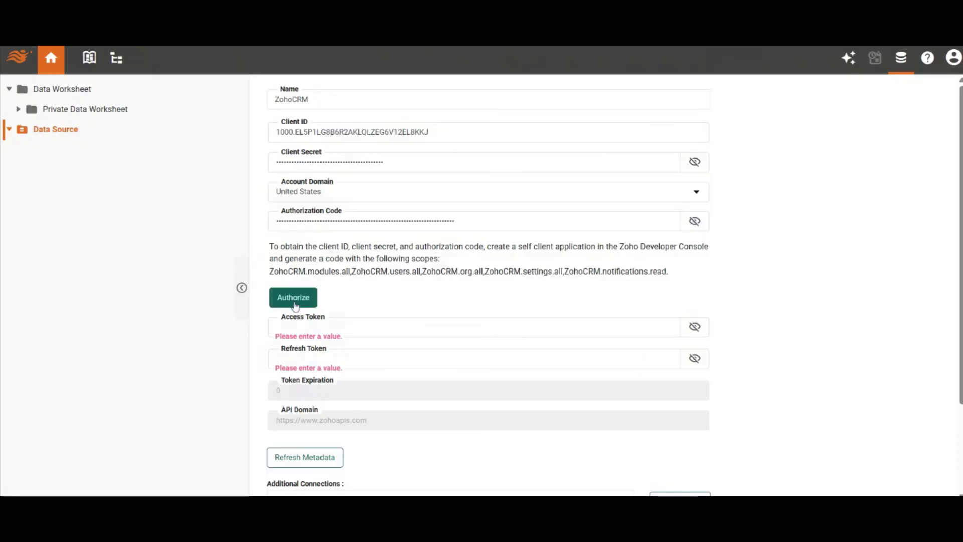
Save the ZohoCRM data source and start a ZohoCRM query in a new data worksheet
{"action": "scroll", "coordinate": [295, 306], "scroll_direction": "down", "scroll_amount": 3}
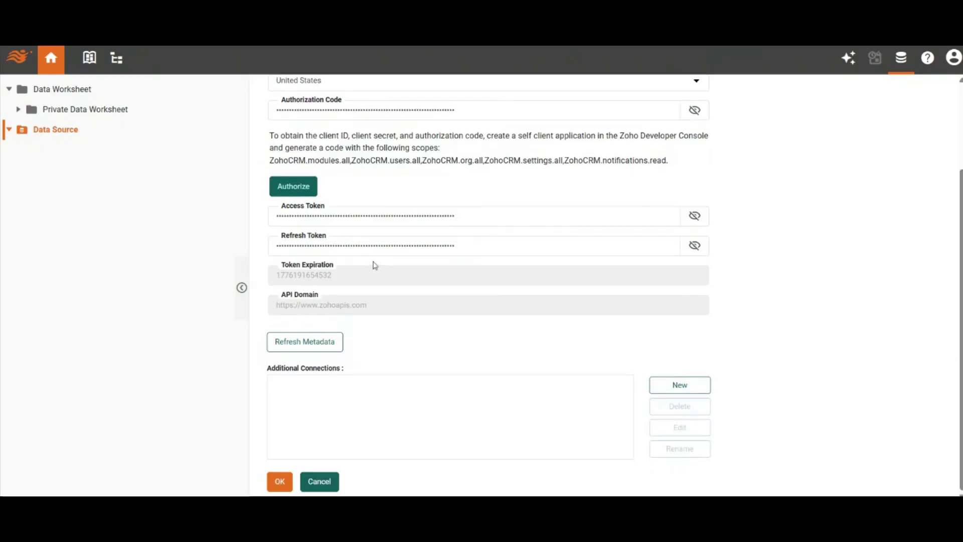
{"action": "left_click", "coordinate": [282, 483]}
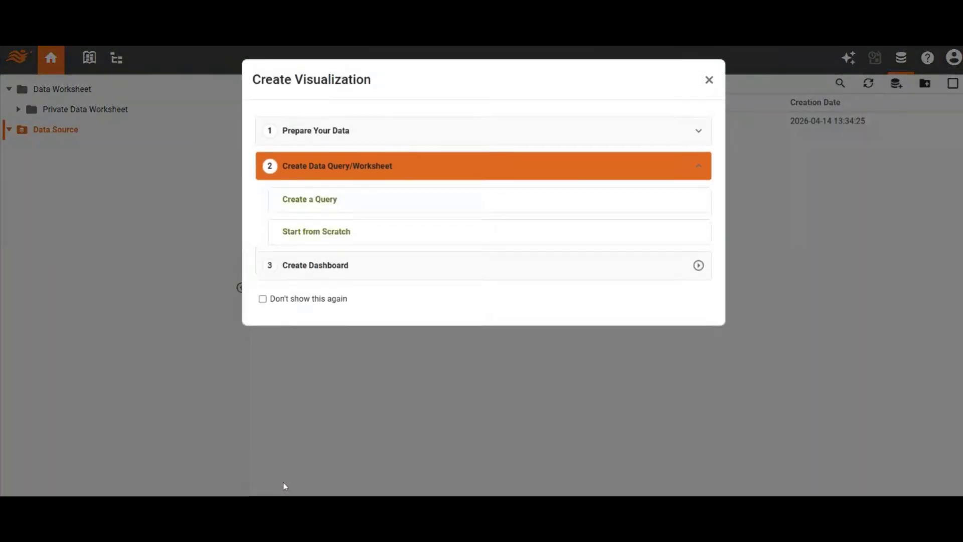
{"action": "left_click", "coordinate": [356, 207]}
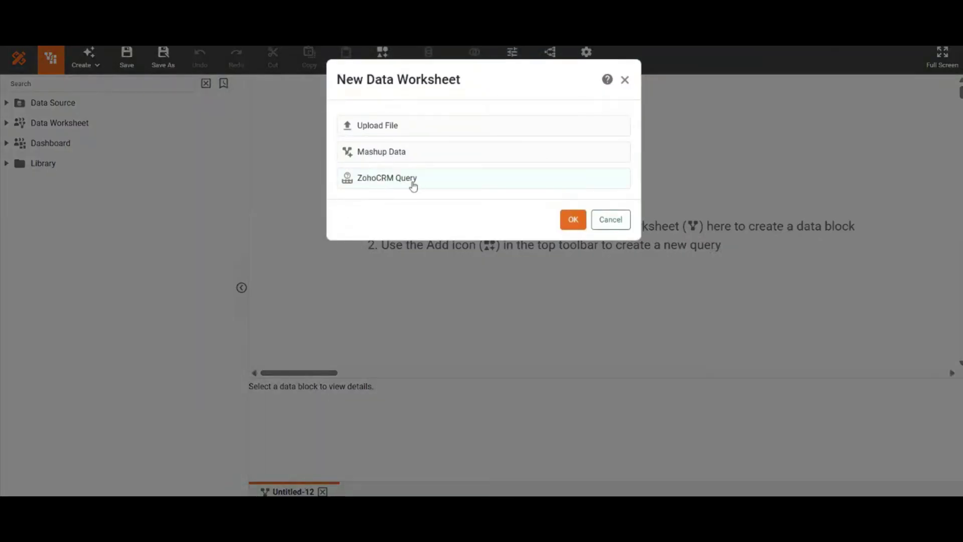
{"action": "left_click", "coordinate": [412, 186]}
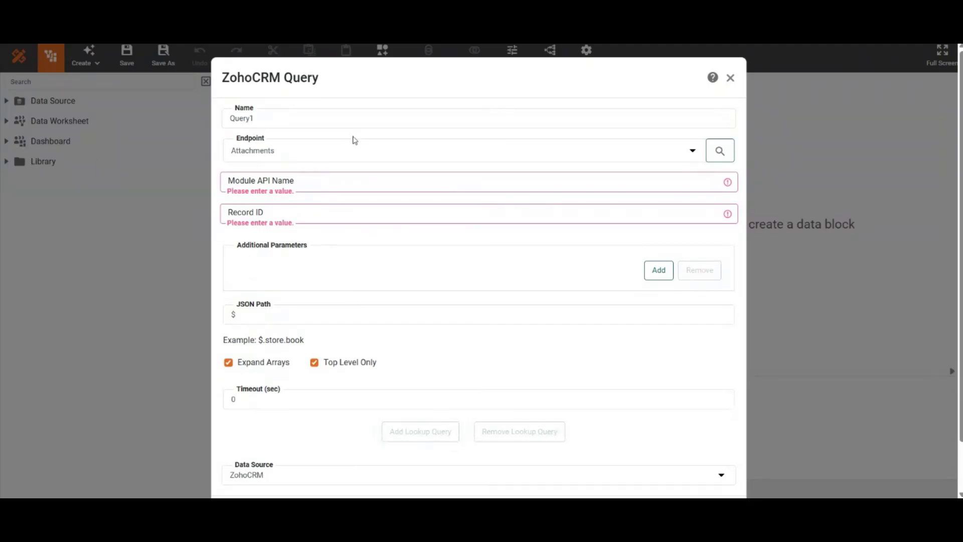
Set the query's endpoint to Notes and save the worksheet as ZohoCRM under Private Data Worksheet
{"action": "left_click", "coordinate": [347, 152]}
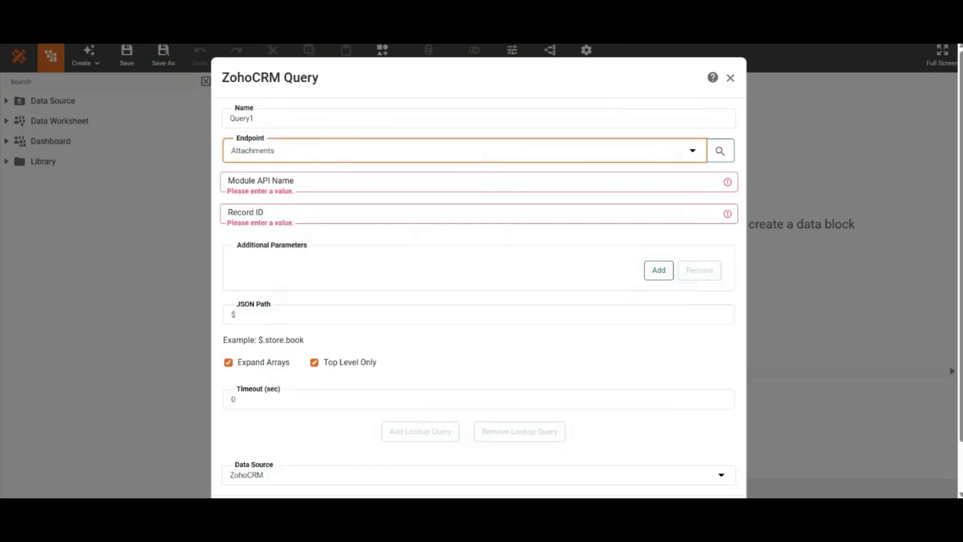
{"action": "left_click", "coordinate": [546, 389]}
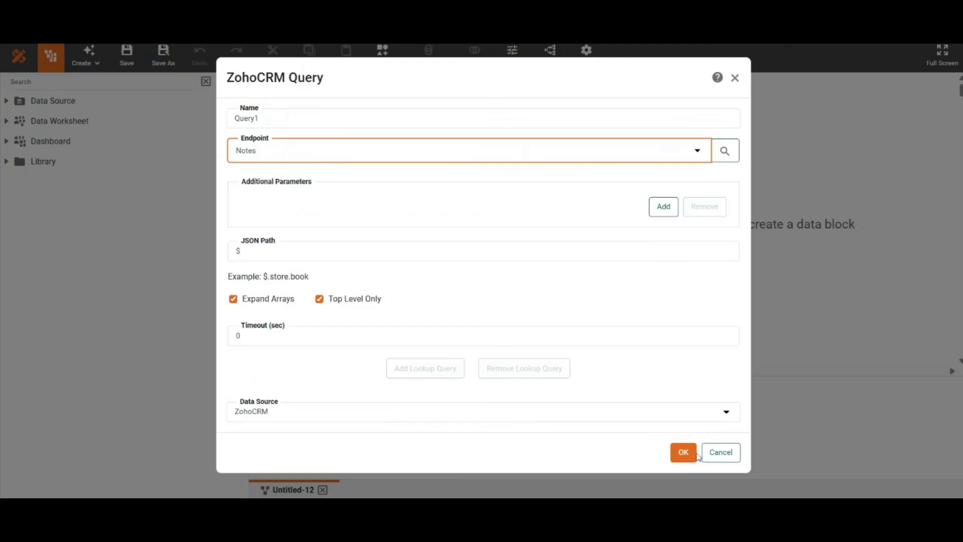
{"action": "left_click", "coordinate": [683, 453]}
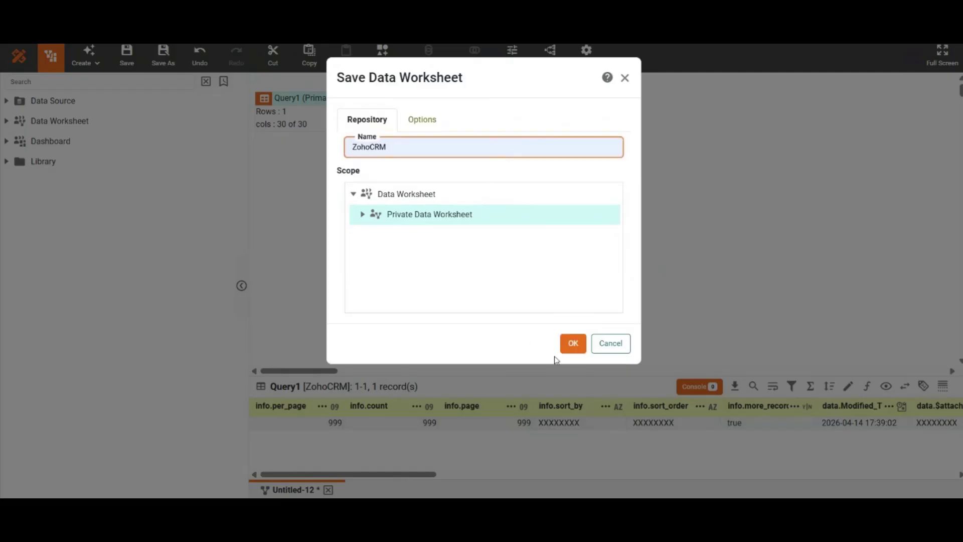
{"action": "left_click", "coordinate": [574, 344]}
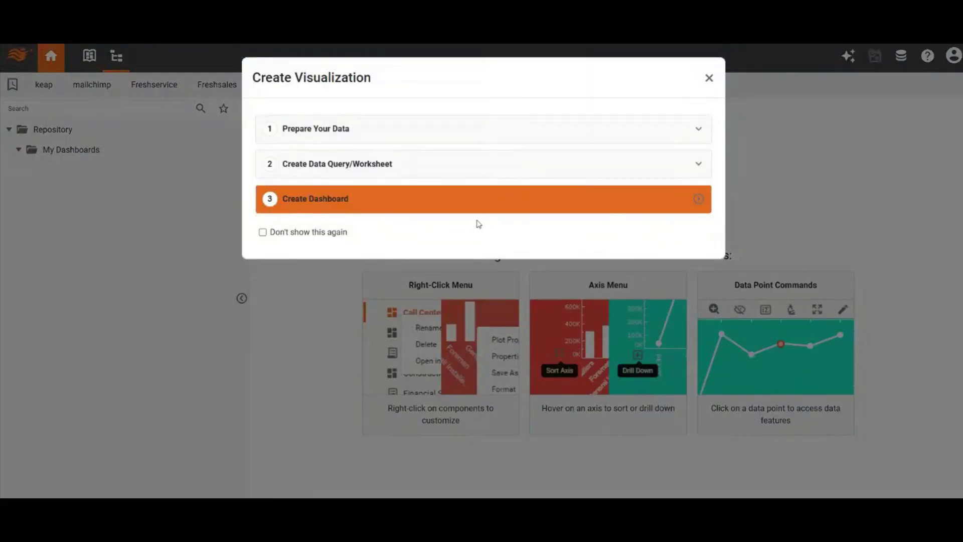
Create an empty dashboard without recommended visualizations and save it as ZohoCRM under Private Dashboard
{"action": "left_click", "coordinate": [453, 198]}
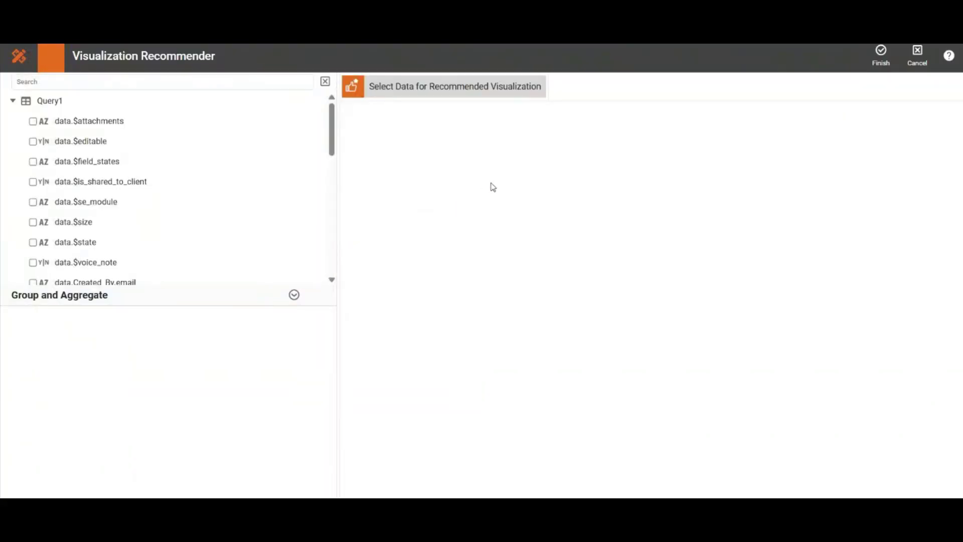
{"action": "left_click", "coordinate": [882, 54]}
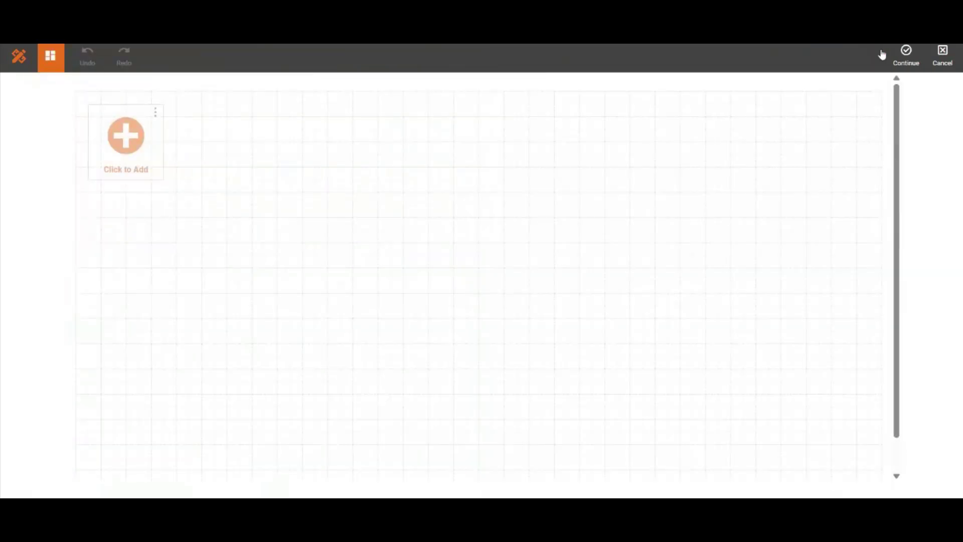
{"action": "left_click", "coordinate": [898, 56]}
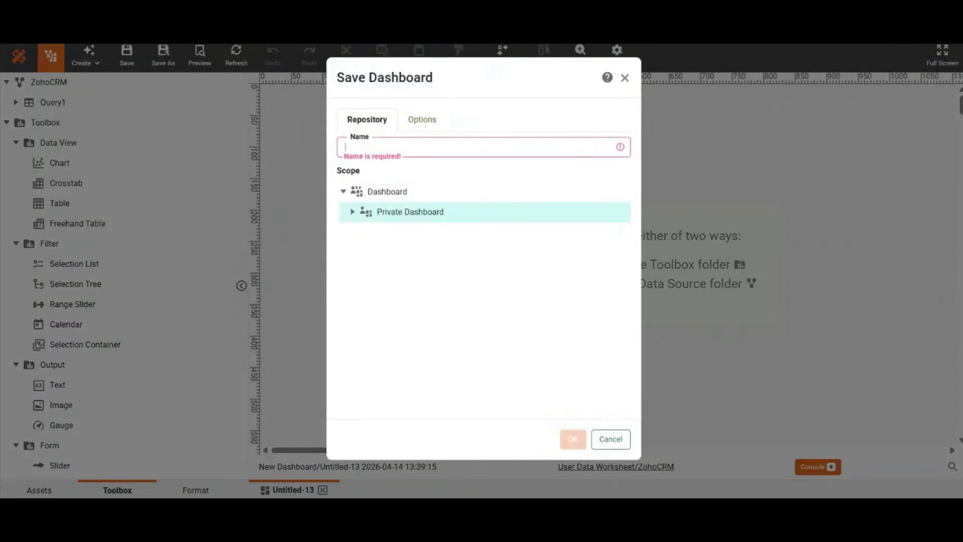
{"action": "left_click", "coordinate": [499, 190]}
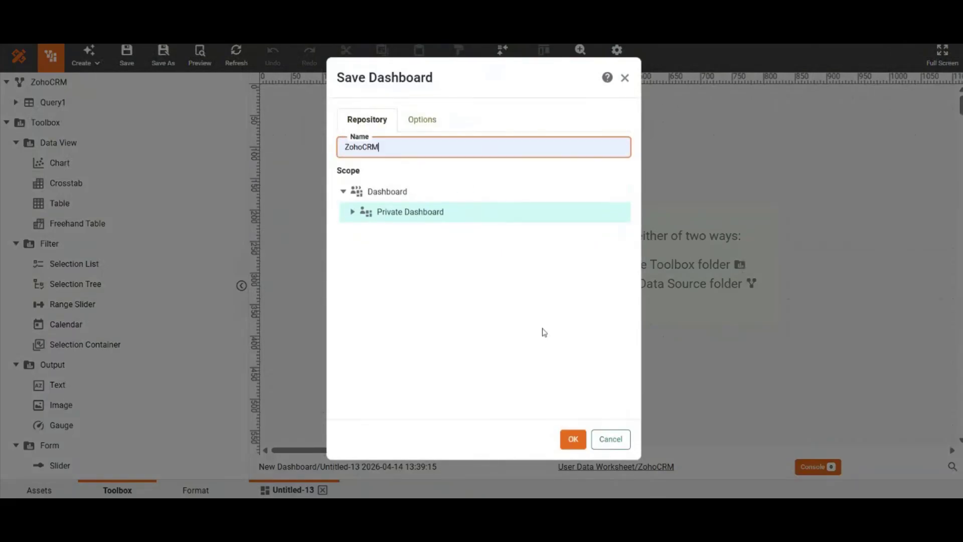
{"action": "left_click", "coordinate": [577, 430]}
{"action": "left_click", "coordinate": [573, 438]}
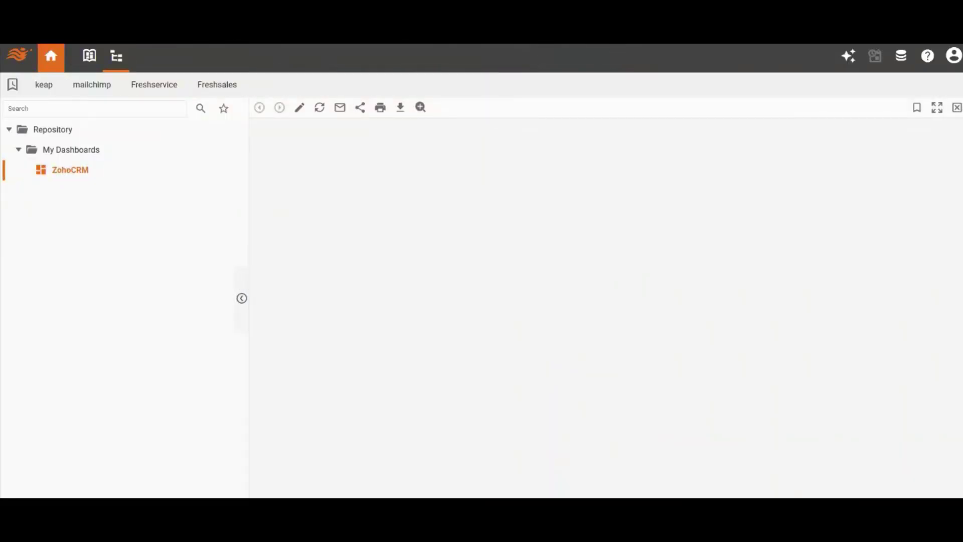
Place a chart at the upper-left corner of the ZohoCRM dashboard canvas and open it in the full editor
{"action": "left_click", "coordinate": [300, 108]}
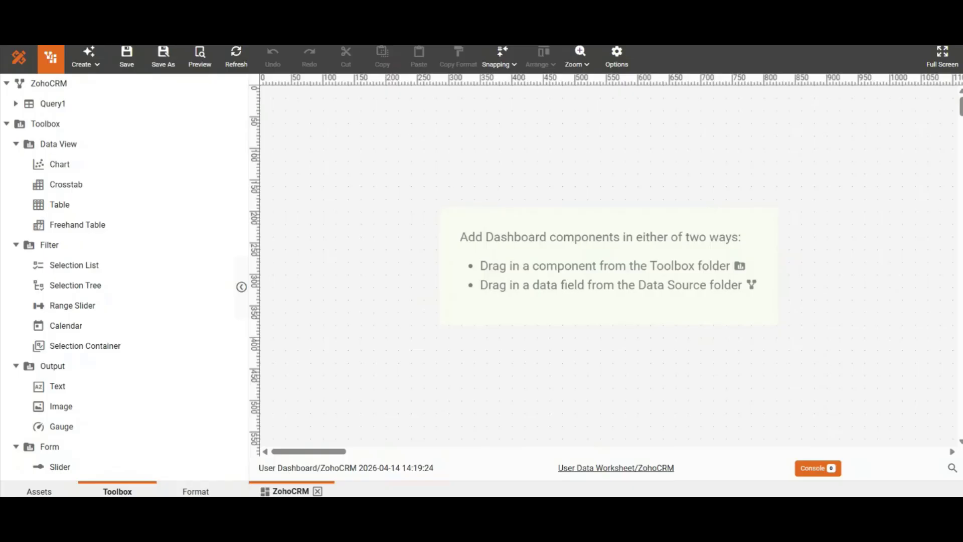
{"action": "mouse_move", "coordinate": [124, 168]}
{"action": "left_mouse_down"}
{"action": "mouse_move", "coordinate": [176, 163]}
{"action": "mouse_move", "coordinate": [272, 99]}
{"action": "mouse_move", "coordinate": [258, 90]}
{"action": "left_mouse_up"}
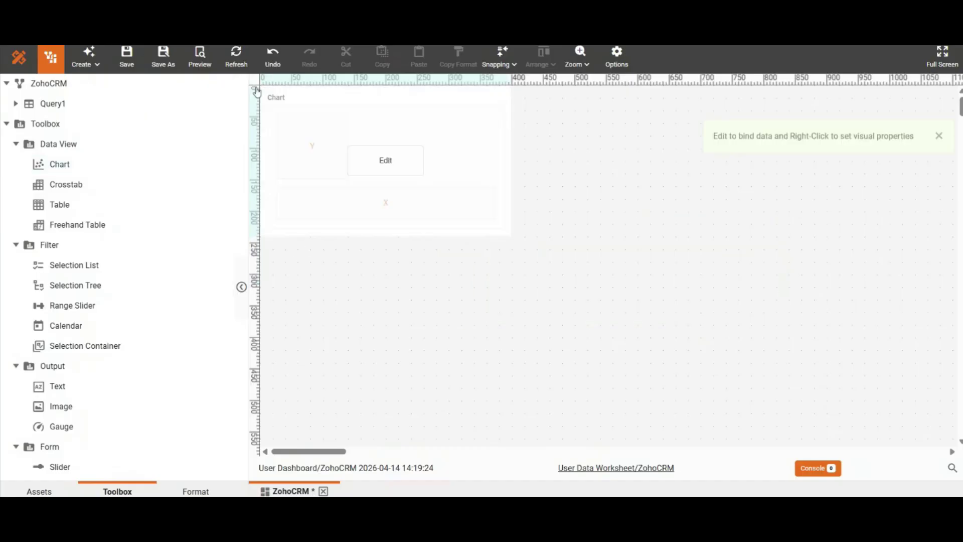
{"action": "left_click", "coordinate": [399, 163]}
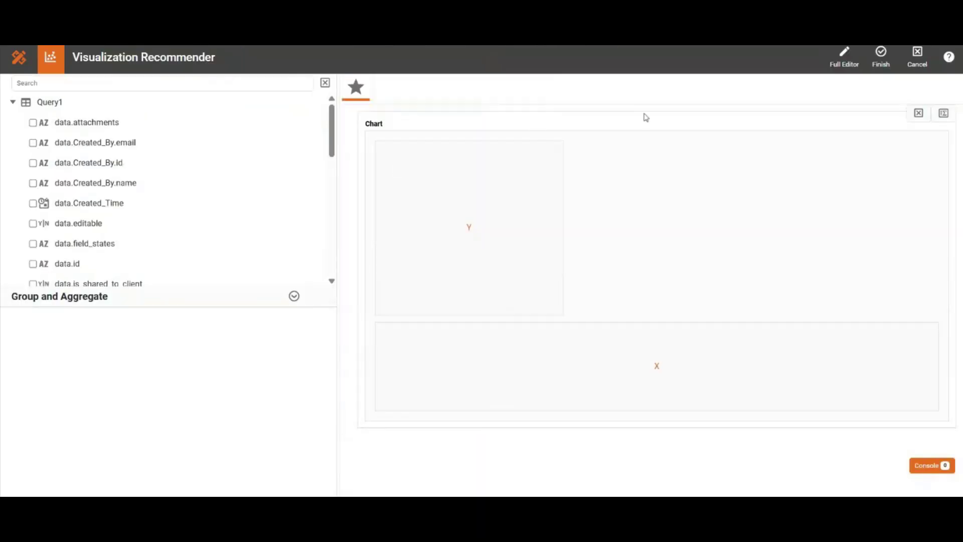
{"action": "left_click", "coordinate": [844, 58]}
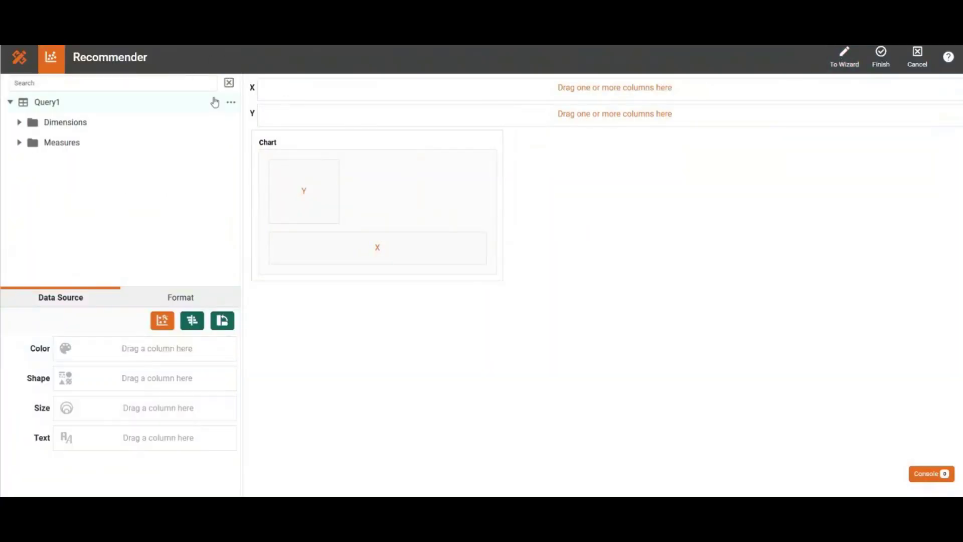
Convert the data.id field to a measure and bind it to the chart's Y axis
{"action": "left_click", "coordinate": [15, 83]}
{"action": "type", "text": "id"}
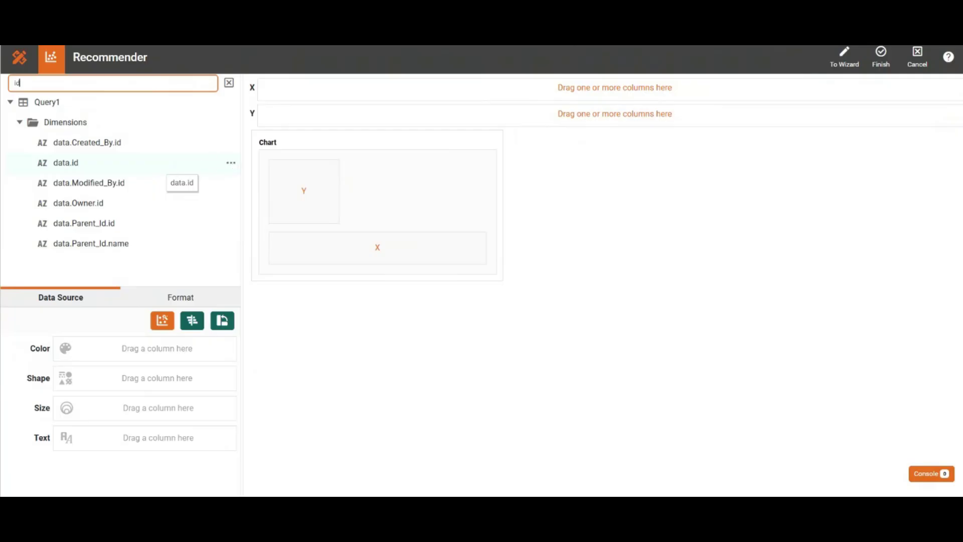
{"action": "left_click", "coordinate": [231, 164]}
{"action": "left_click", "coordinate": [247, 176]}
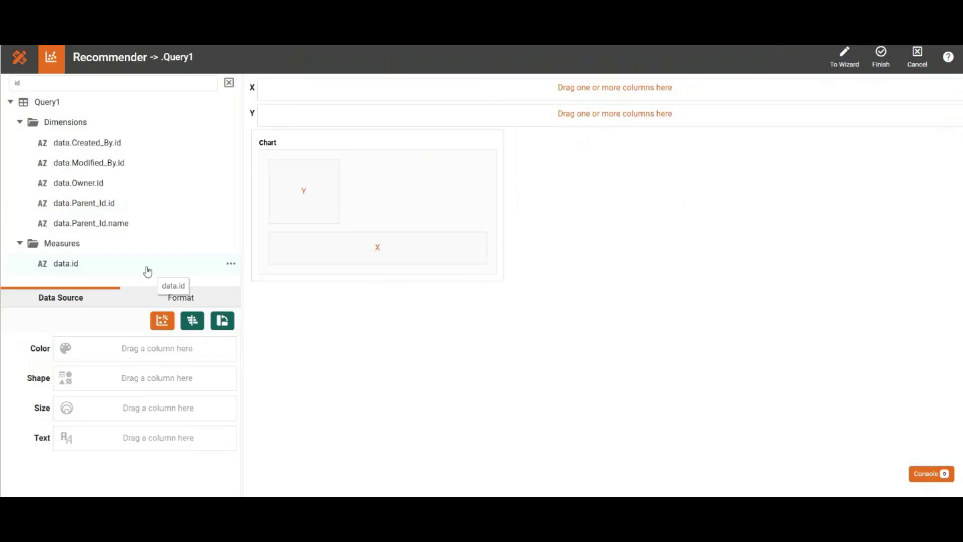
{"action": "left_click_drag", "start_coordinate": [147, 271], "coordinate": [317, 117]}
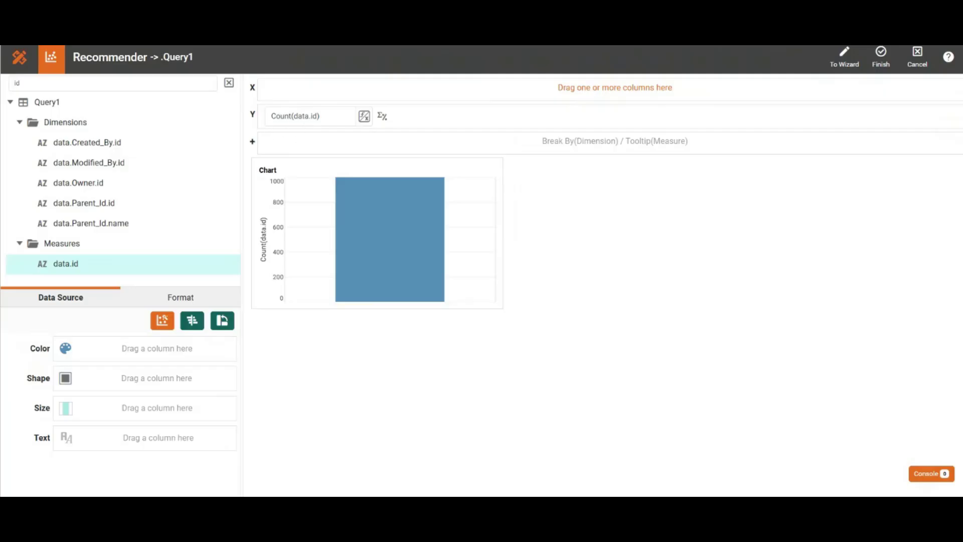
Clear the field search and bind the data.Created_Time dimension to the chart's X axis
{"action": "left_click", "coordinate": [230, 84]}
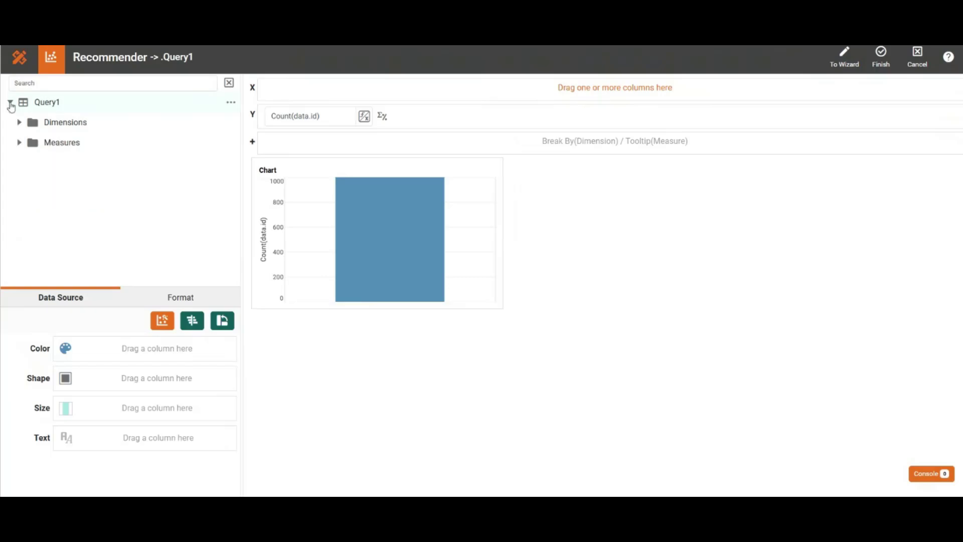
{"action": "left_click", "coordinate": [19, 123]}
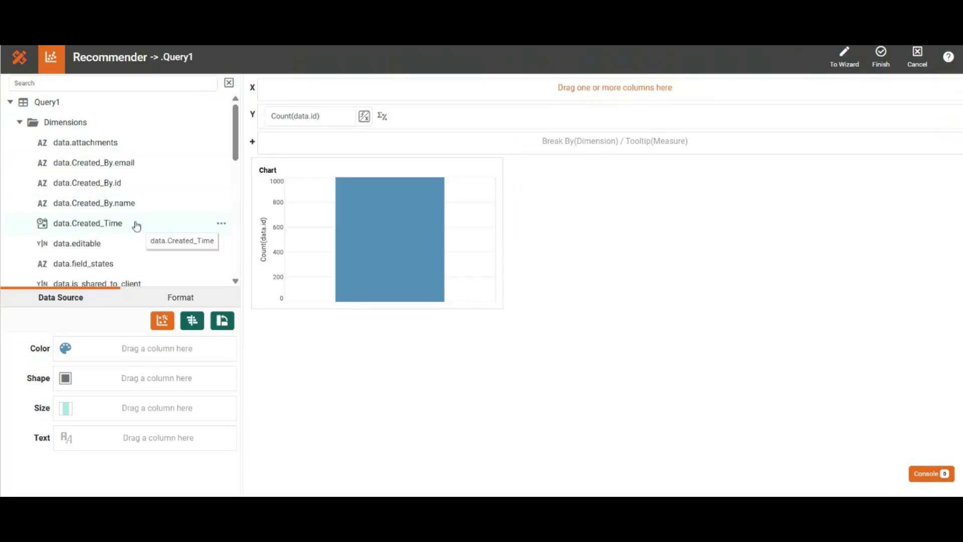
{"action": "left_click_drag", "start_coordinate": [136, 225], "coordinate": [308, 91]}
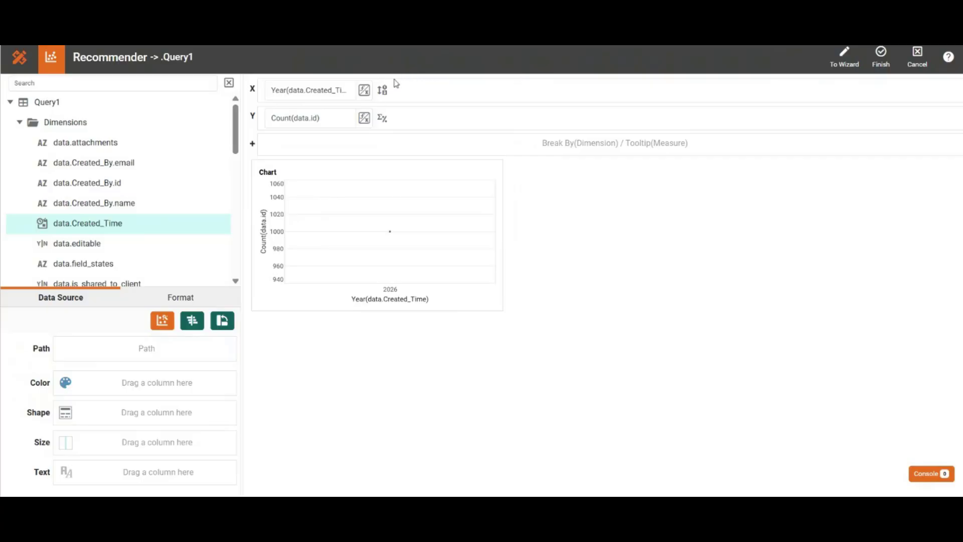
Group the X axis data.Created_Time by the Day level and finish editing the chart
{"action": "mouse_move", "coordinate": [393, 236]}
{"action": "left_click", "coordinate": [381, 91]}
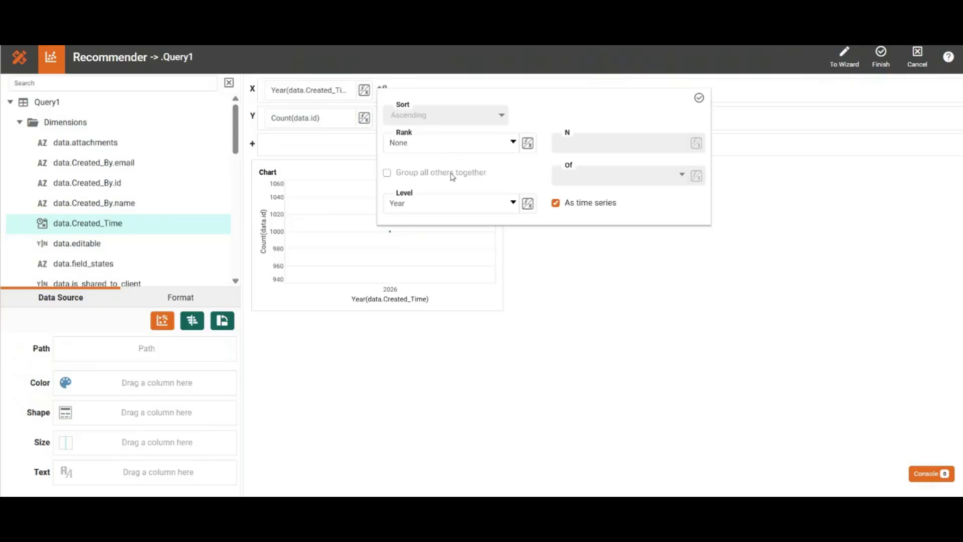
{"action": "left_click", "coordinate": [467, 205]}
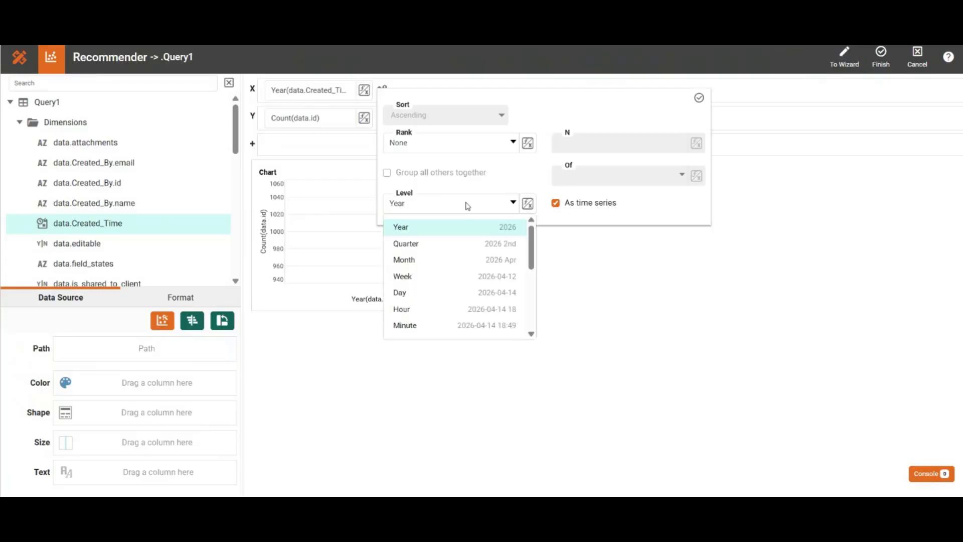
{"action": "left_click", "coordinate": [429, 295]}
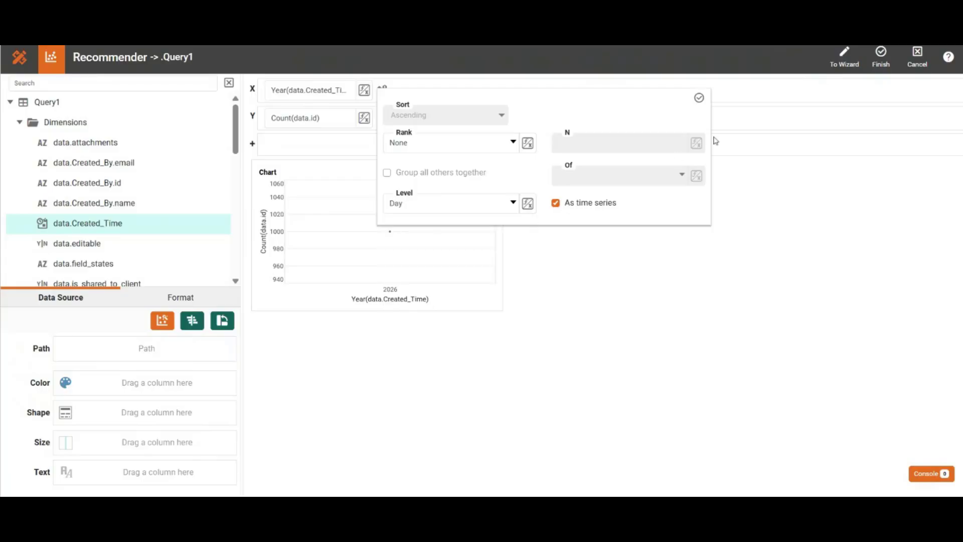
{"action": "left_click", "coordinate": [700, 100]}
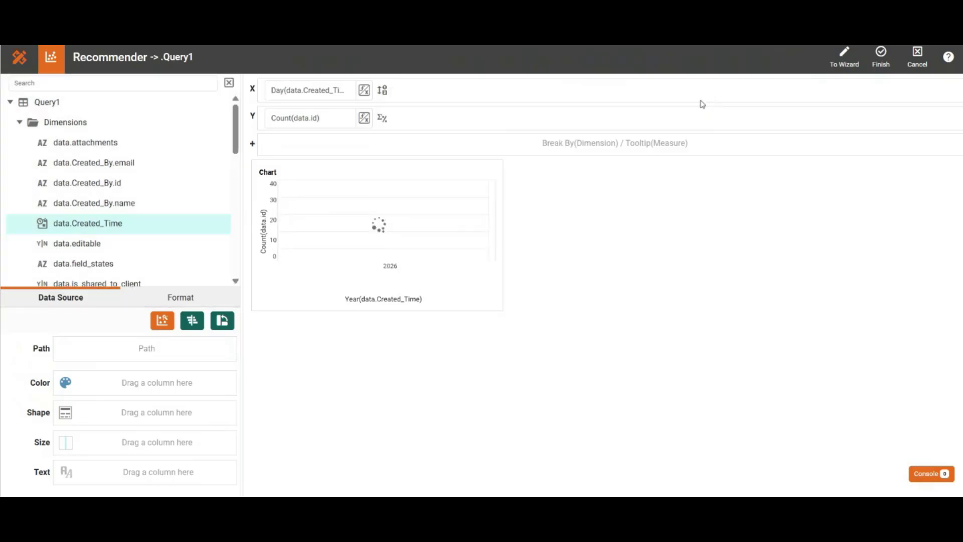
{"action": "left_click", "coordinate": [881, 52]}
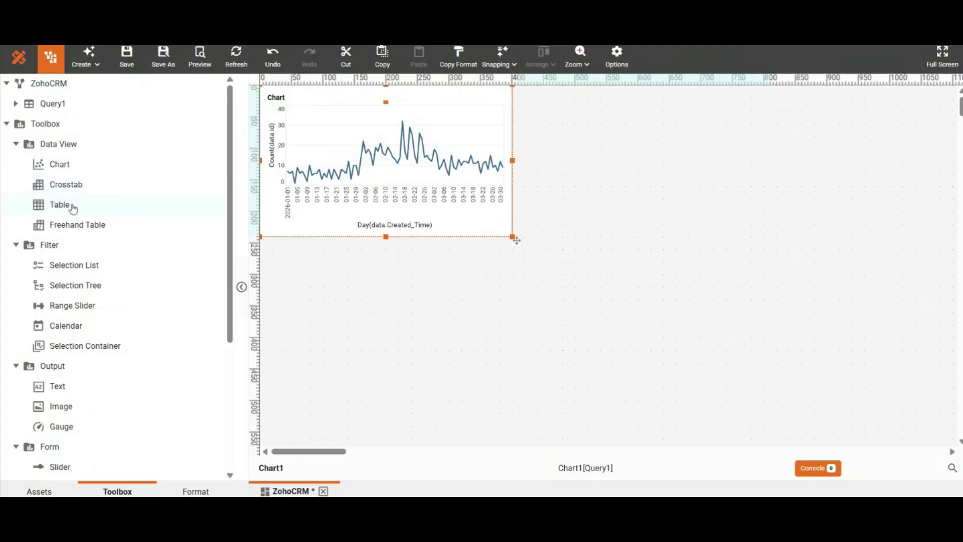
Place a table to the right of the chart and widen it to about 700 pixels
{"action": "left_click_drag", "start_coordinate": [73, 208], "coordinate": [522, 92]}
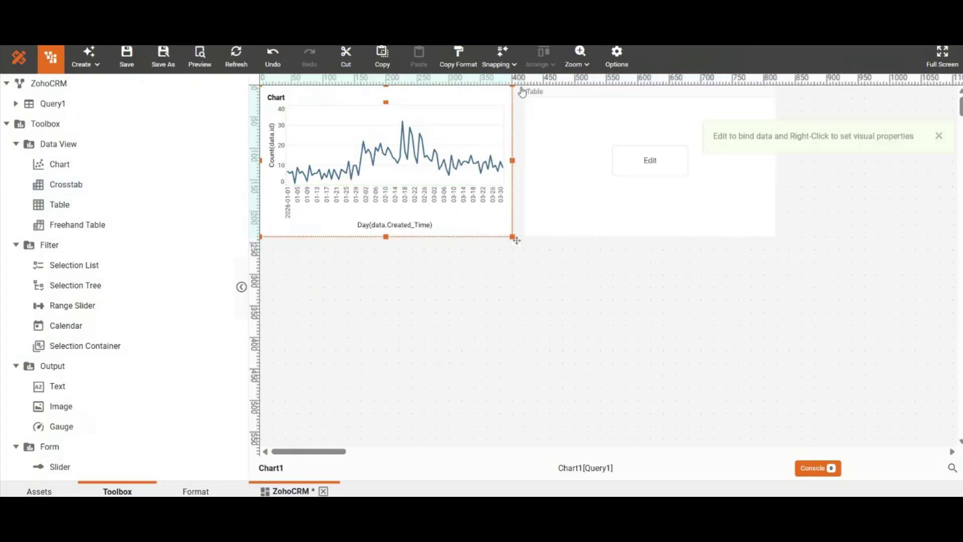
{"action": "left_click", "coordinate": [939, 139]}
{"action": "left_click", "coordinate": [755, 175]}
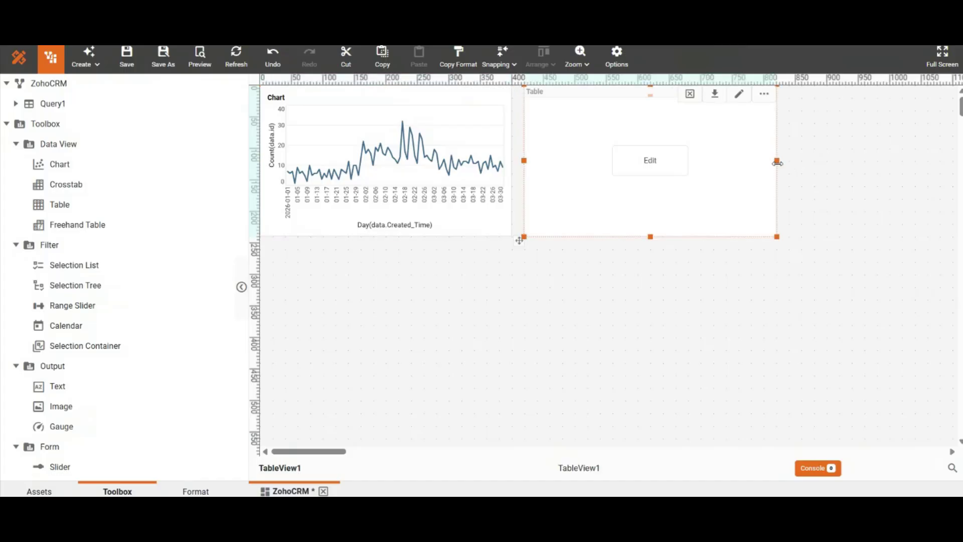
{"action": "left_click_drag", "start_coordinate": [777, 162], "coordinate": [951, 160]}
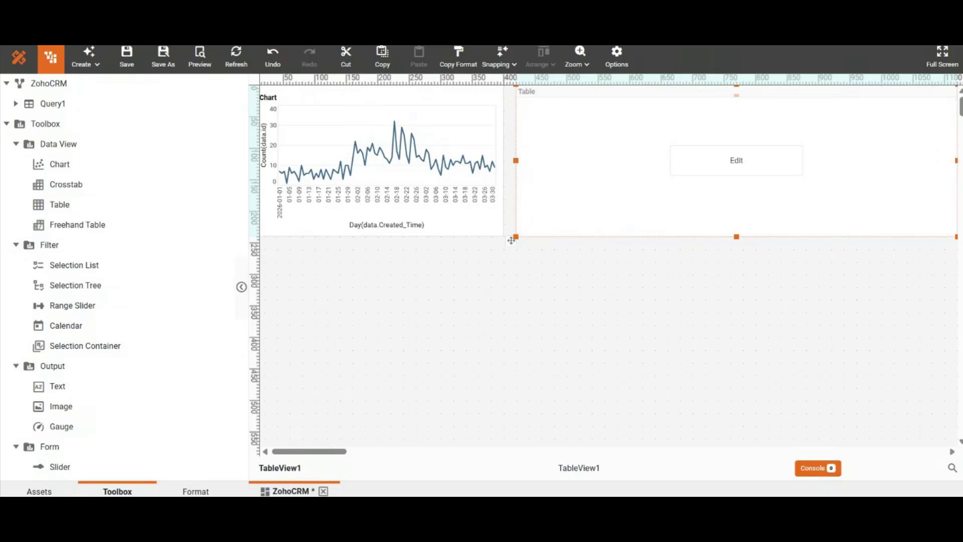
Start editing the table and add data.id, data.Created_Time and data.Parent_Id.name as its detail columns, in that order
{"action": "left_click", "coordinate": [711, 156]}
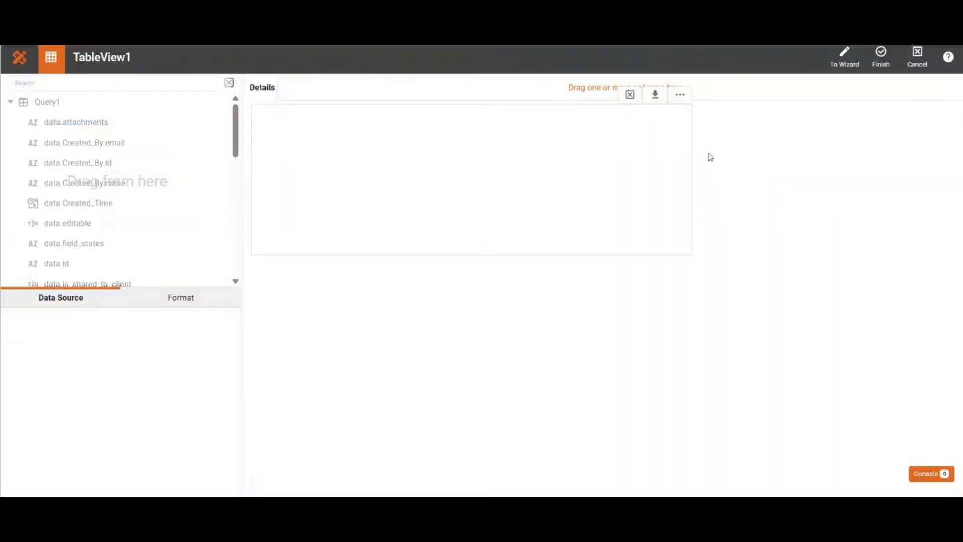
{"action": "left_click_drag", "start_coordinate": [157, 266], "coordinate": [312, 93]}
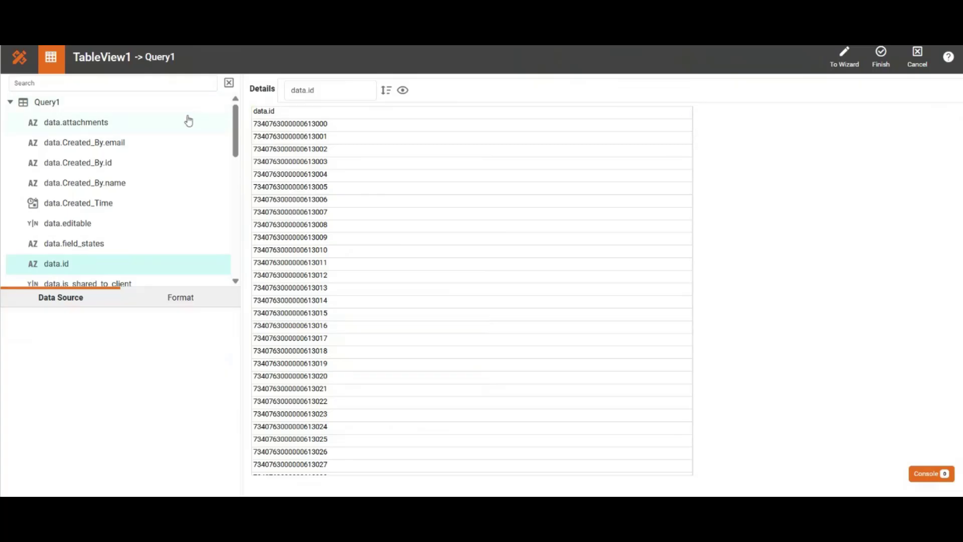
{"action": "left_click_drag", "start_coordinate": [141, 207], "coordinate": [429, 89]}
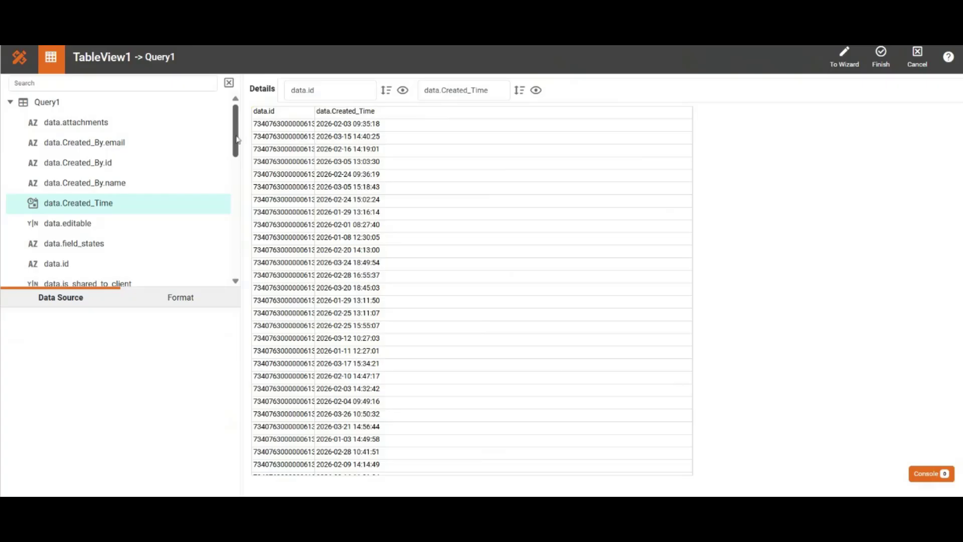
{"action": "left_click_drag", "start_coordinate": [234, 138], "coordinate": [281, 245]}
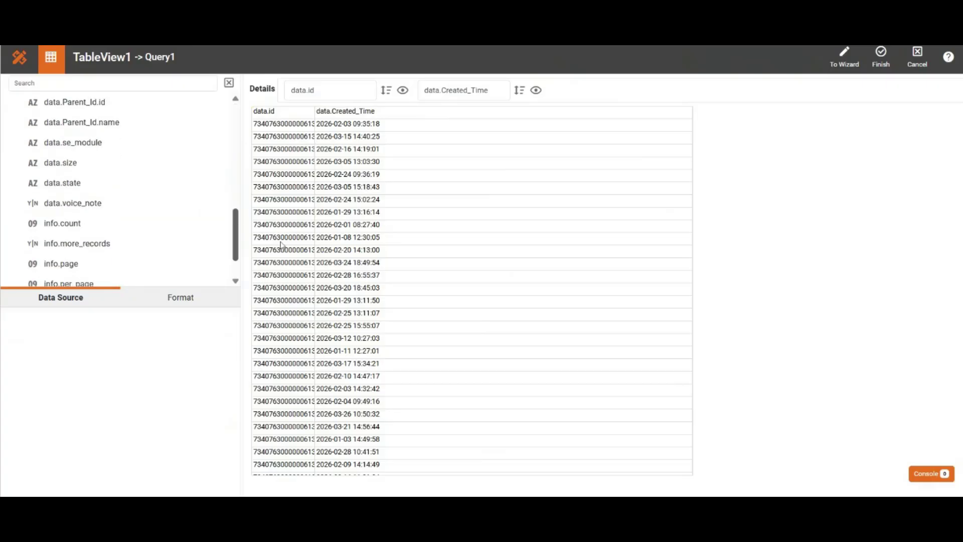
{"action": "scroll", "coordinate": [208, 192], "scroll_direction": "up", "scroll_amount": 2}
{"action": "left_click_drag", "start_coordinate": [178, 207], "coordinate": [581, 94]}
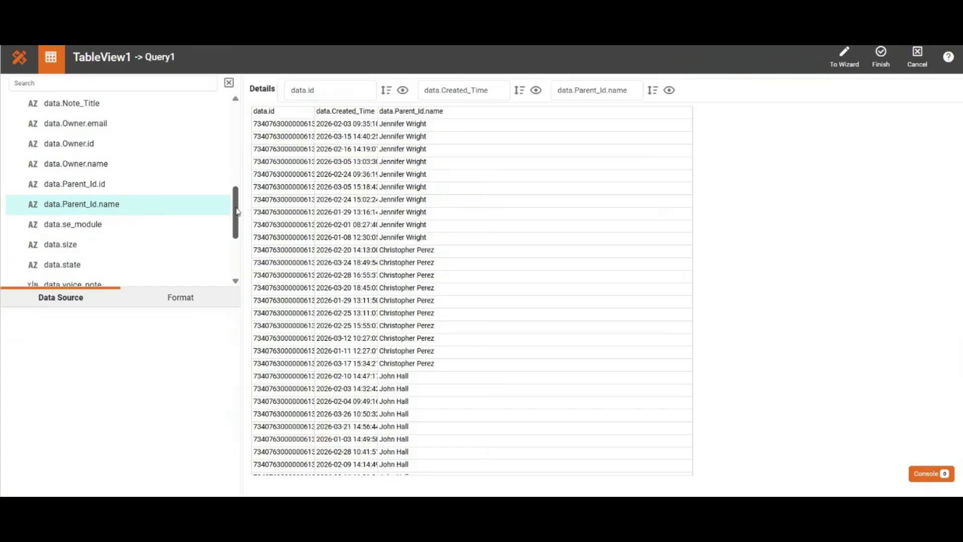
Append the data.Note_Title and data.Note_Content columns to the table details and finish editing the table
{"action": "left_click_drag", "start_coordinate": [237, 211], "coordinate": [175, 136]}
{"action": "scroll", "coordinate": [175, 137], "scroll_direction": "down", "scroll_amount": 3}
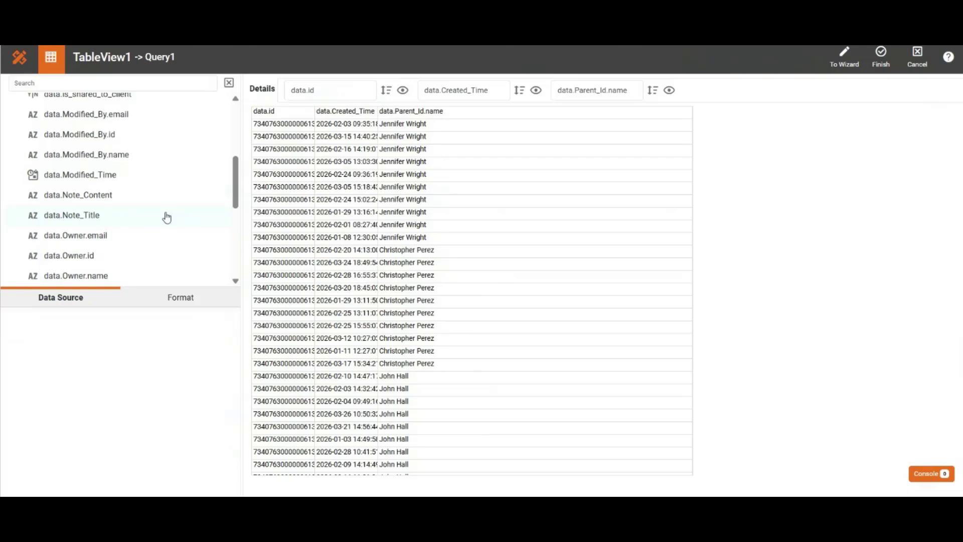
{"action": "left_click_drag", "start_coordinate": [167, 216], "coordinate": [700, 90]}
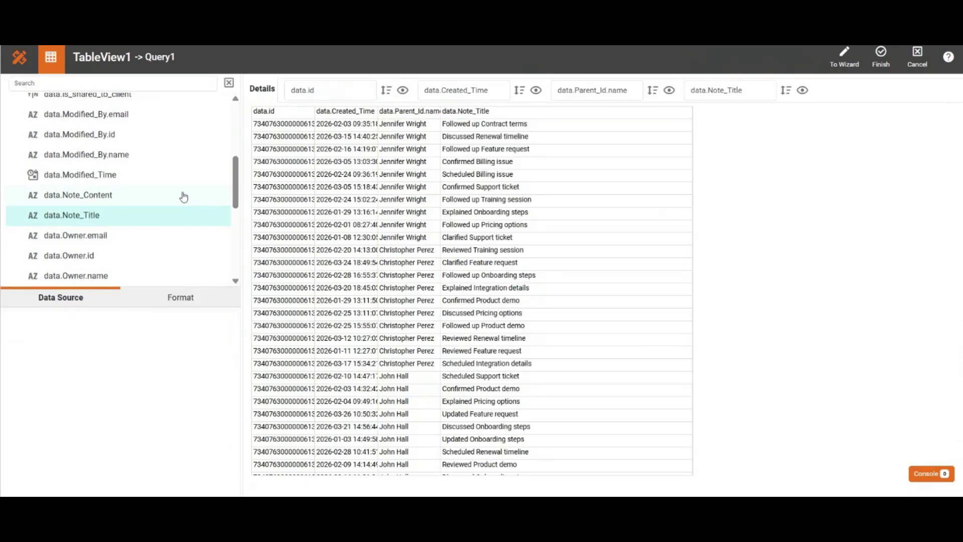
{"action": "mouse_move", "coordinate": [184, 197]}
{"action": "left_mouse_down"}
{"action": "mouse_move", "coordinate": [652, 131]}
{"action": "mouse_move", "coordinate": [873, 82]}
{"action": "mouse_move", "coordinate": [866, 90]}
{"action": "left_mouse_up"}
{"action": "left_click", "coordinate": [879, 56]}
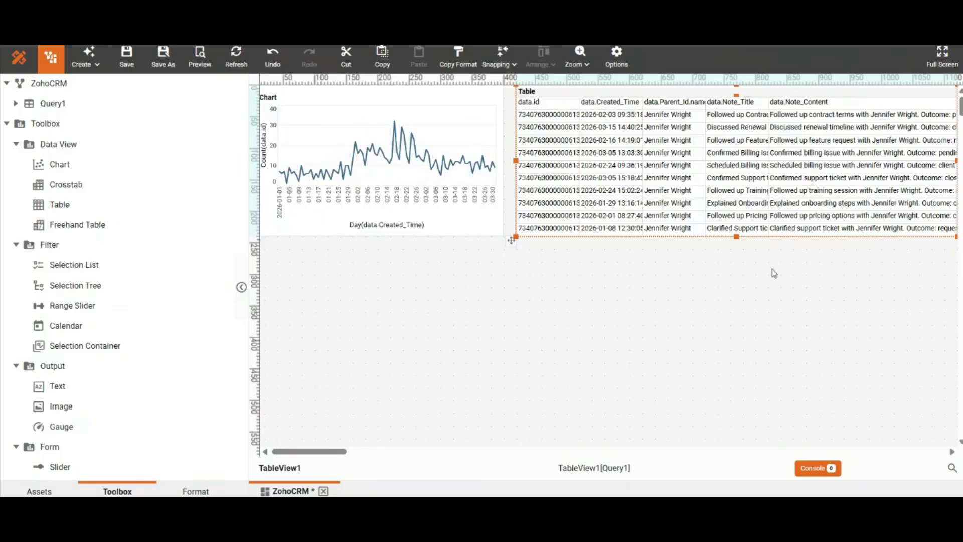
{"action": "left_click", "coordinate": [682, 303]}
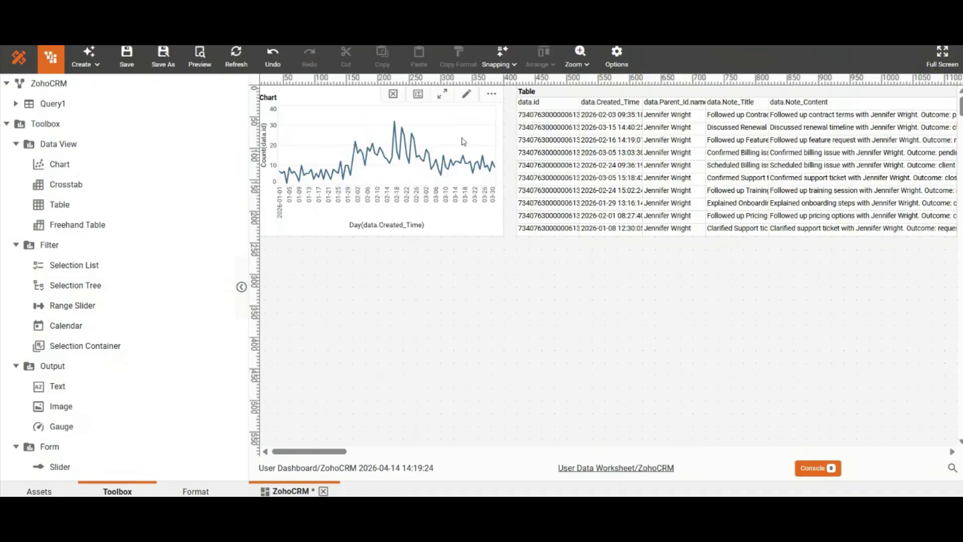
Enable TableView1 as a flyover view in the chart's properties
{"action": "left_click", "coordinate": [464, 141]}
{"action": "right_click", "coordinate": [464, 142]}
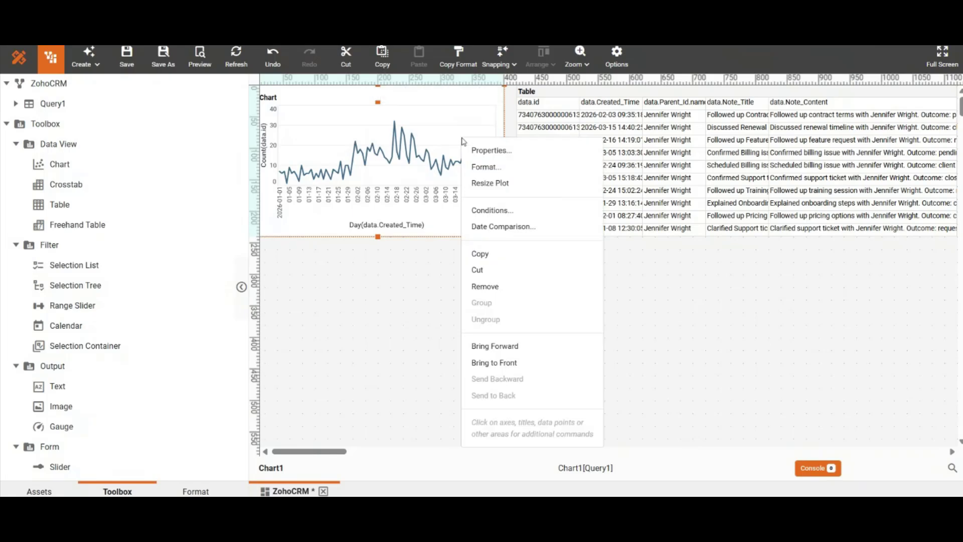
{"action": "left_click", "coordinate": [479, 150]}
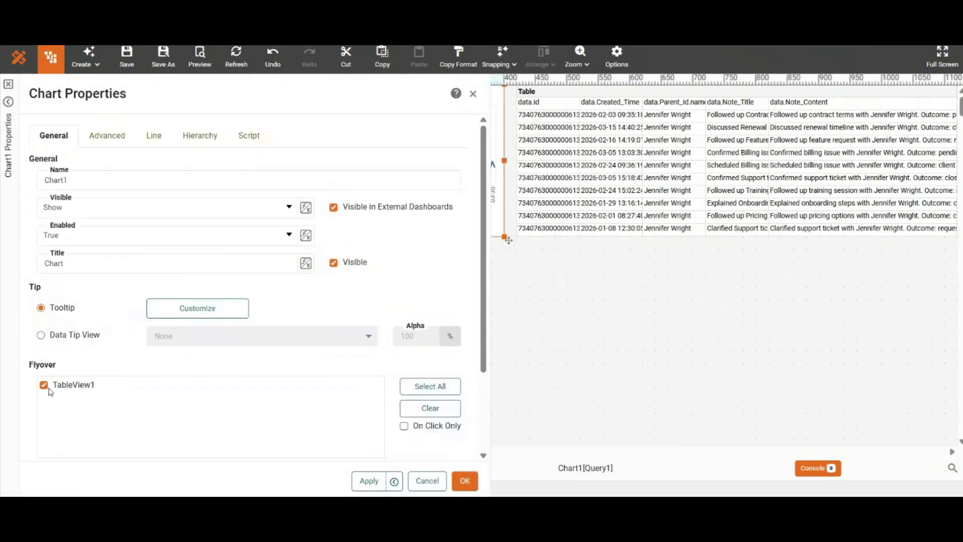
{"action": "left_click", "coordinate": [465, 481]}
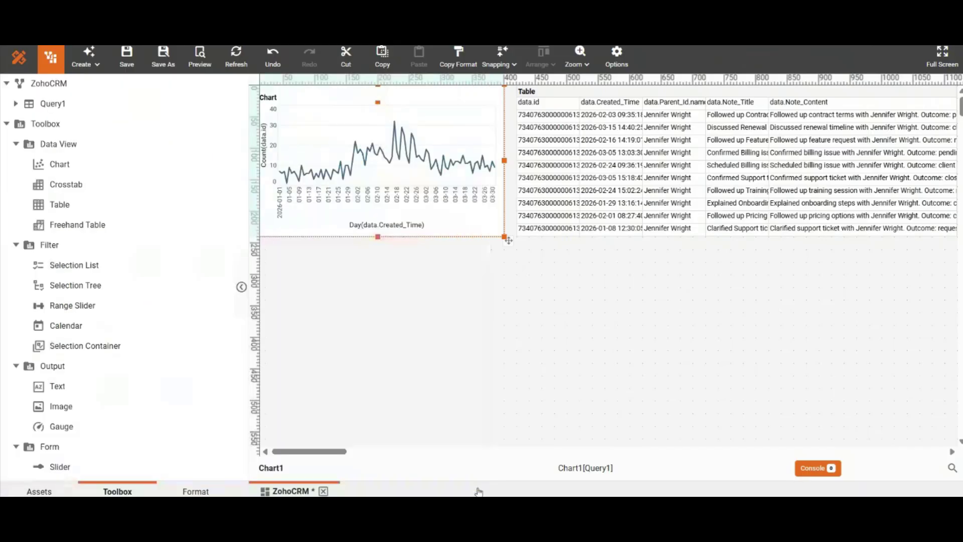
{"action": "left_click", "coordinate": [386, 303]}
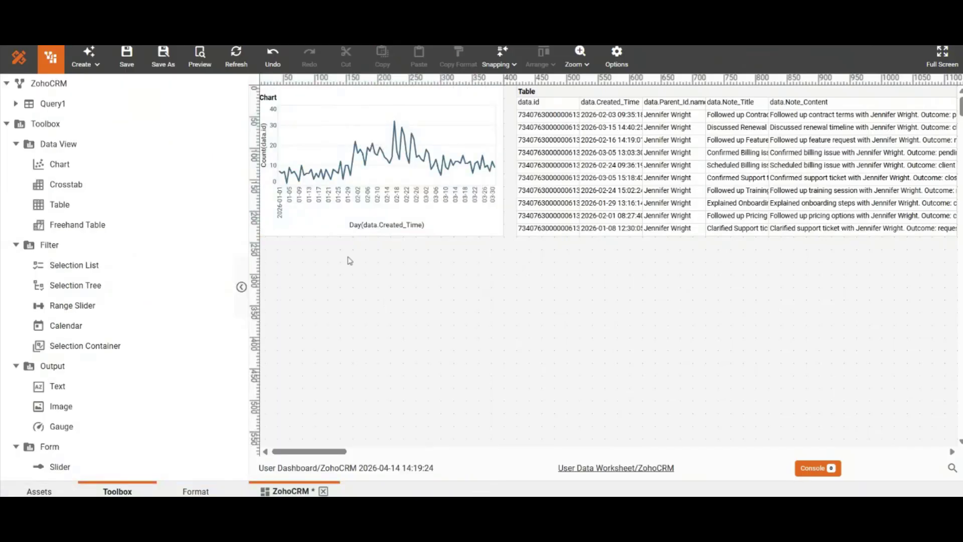
Preview the dashboard and filter the table by selecting the highest February peak points on the chart line
{"action": "left_click", "coordinate": [202, 54]}
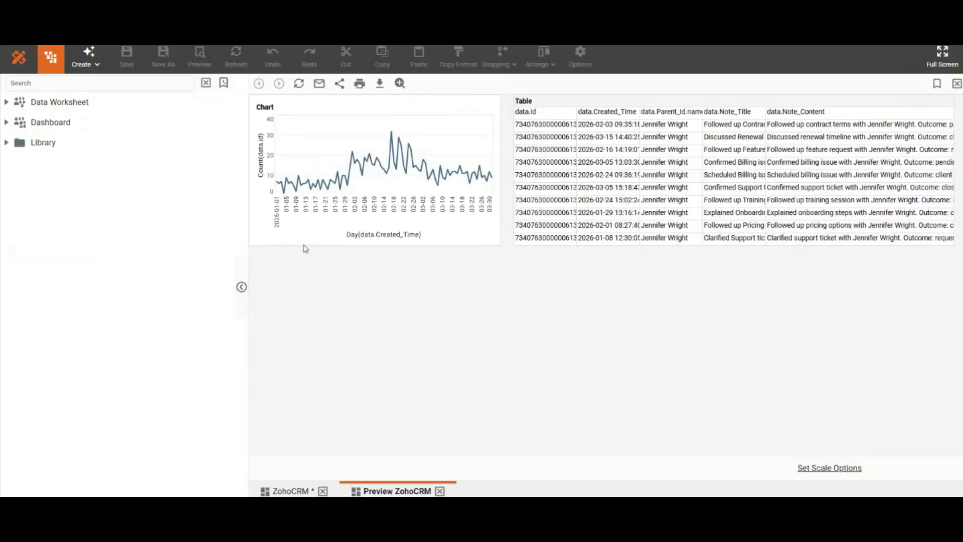
{"action": "mouse_move", "coordinate": [331, 206]}
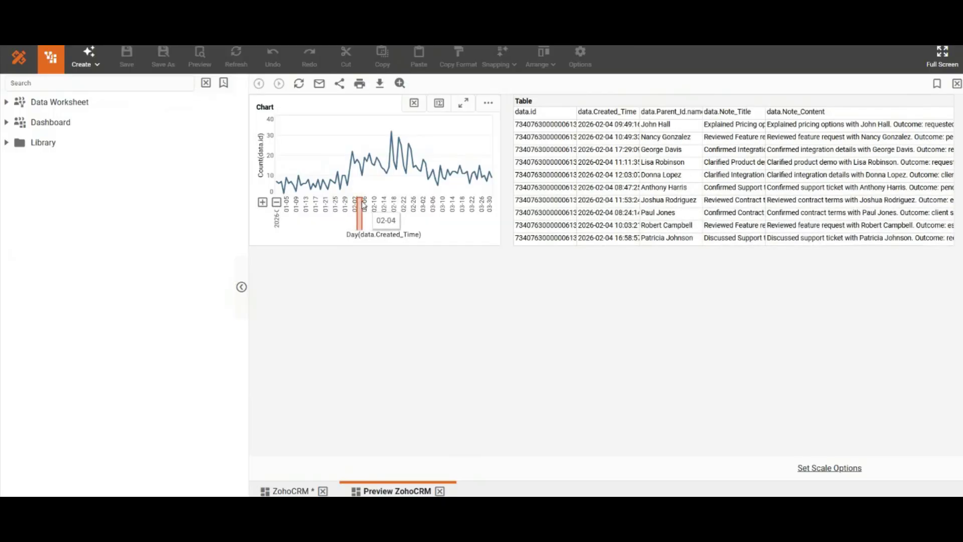
{"action": "mouse_move", "coordinate": [378, 205]}
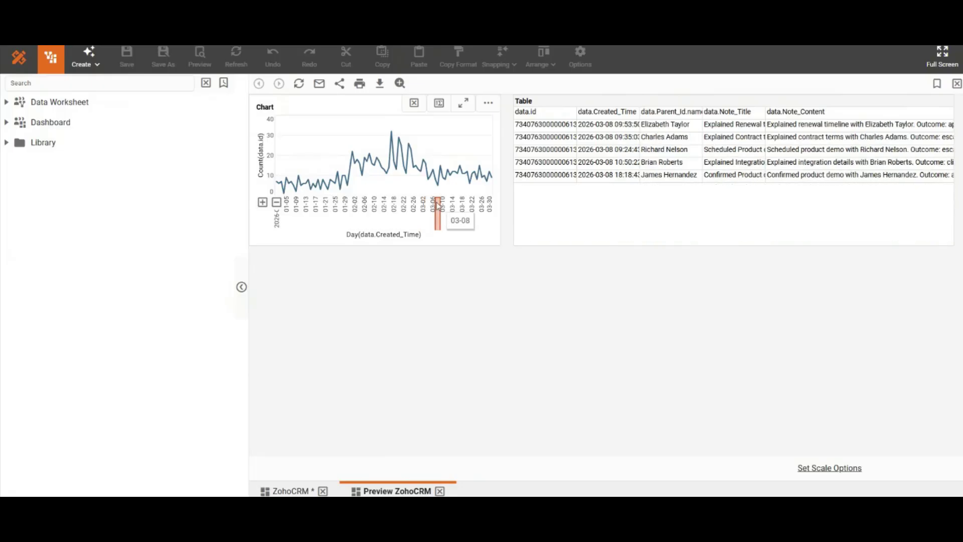
{"action": "mouse_move", "coordinate": [445, 205]}
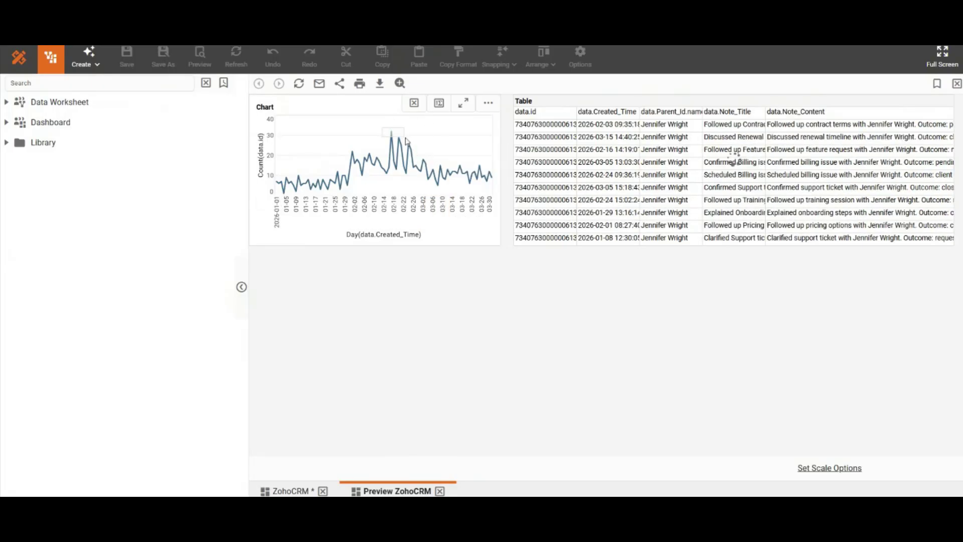
{"action": "left_click_drag", "start_coordinate": [385, 129], "coordinate": [411, 148]}
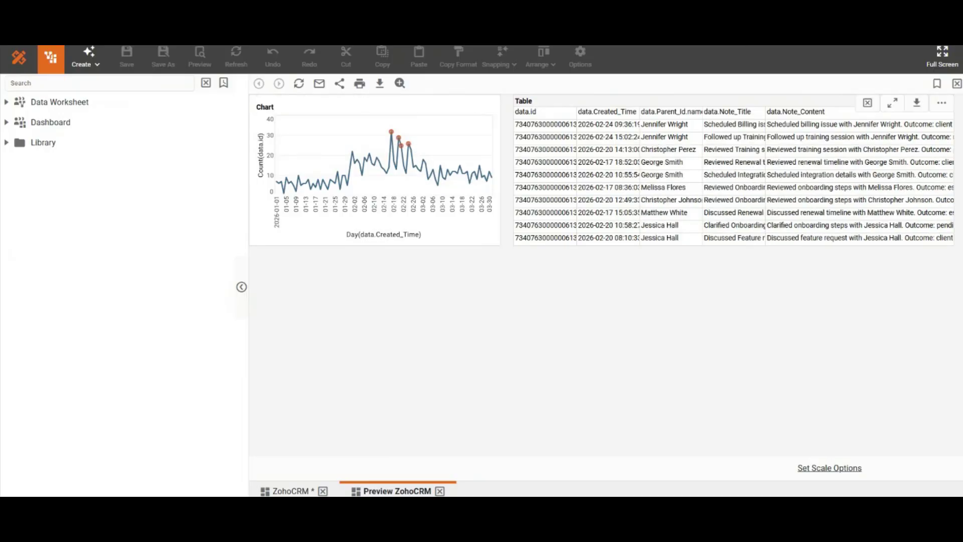
Sort the filtered table by data.Parent_Id.name in descending order and export the table
{"action": "left_click", "coordinate": [692, 113]}
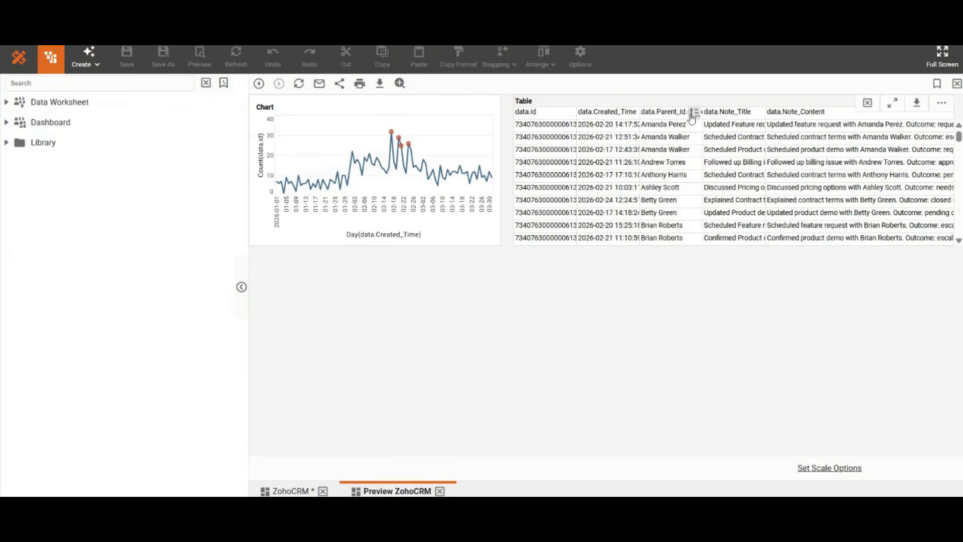
{"action": "left_click", "coordinate": [692, 115]}
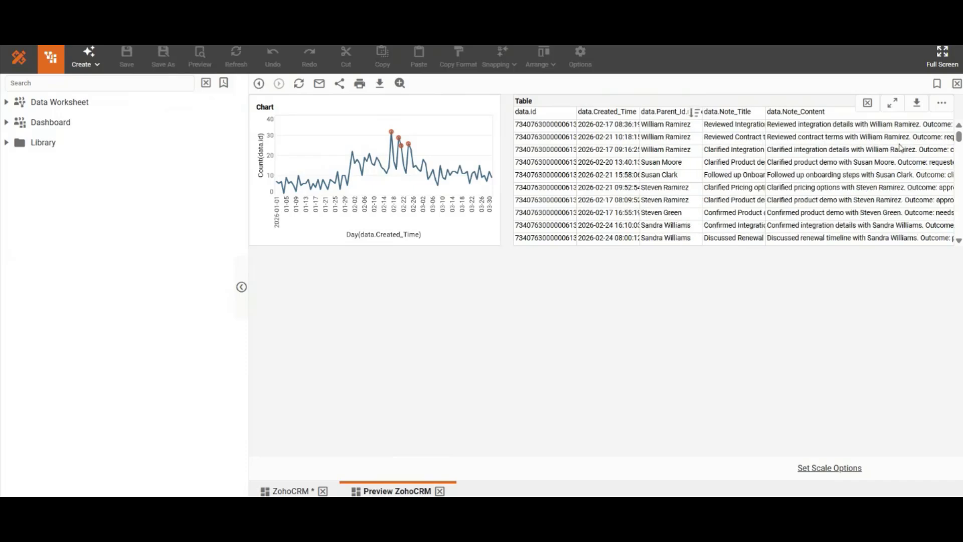
{"action": "left_click", "coordinate": [916, 105]}
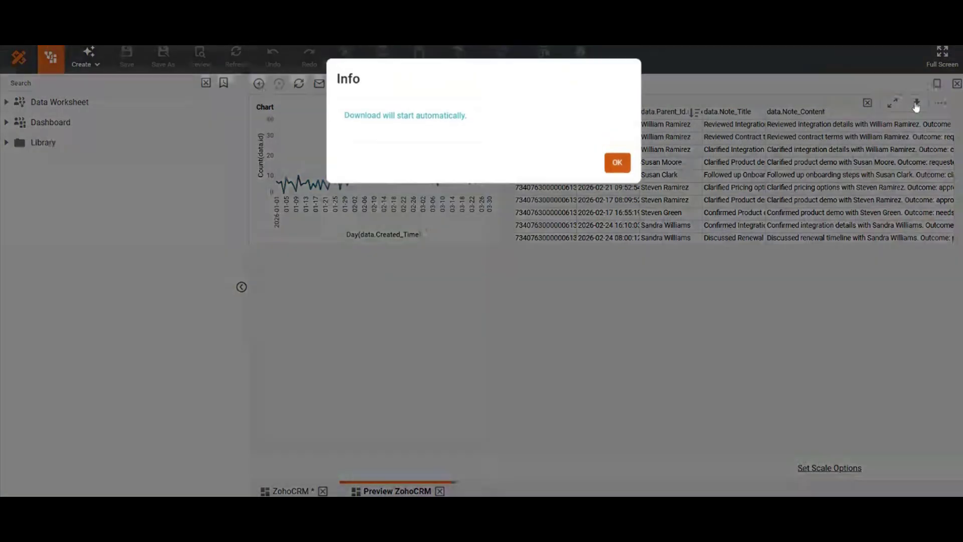
{"action": "left_click", "coordinate": [627, 164]}
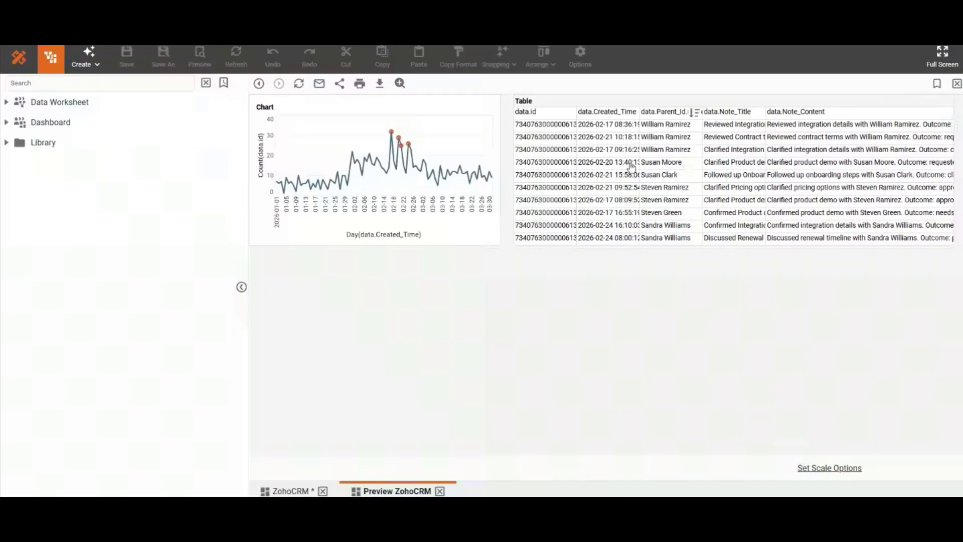